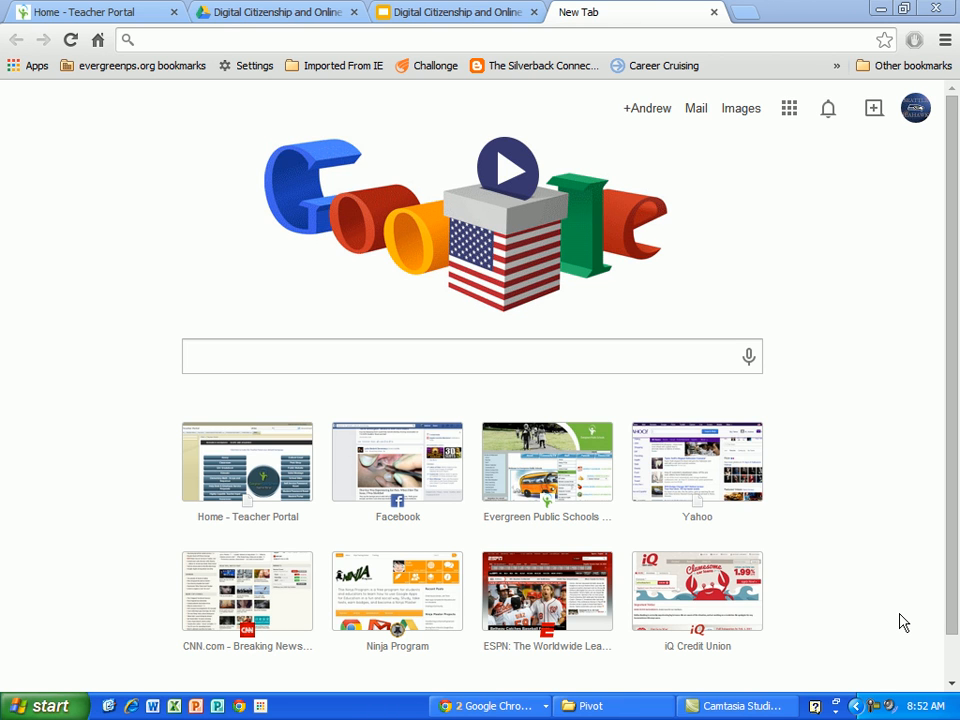
Open the PowToon Edu app from the second page of Chrome apps and start a new PowToon.
left_click(20, 68)
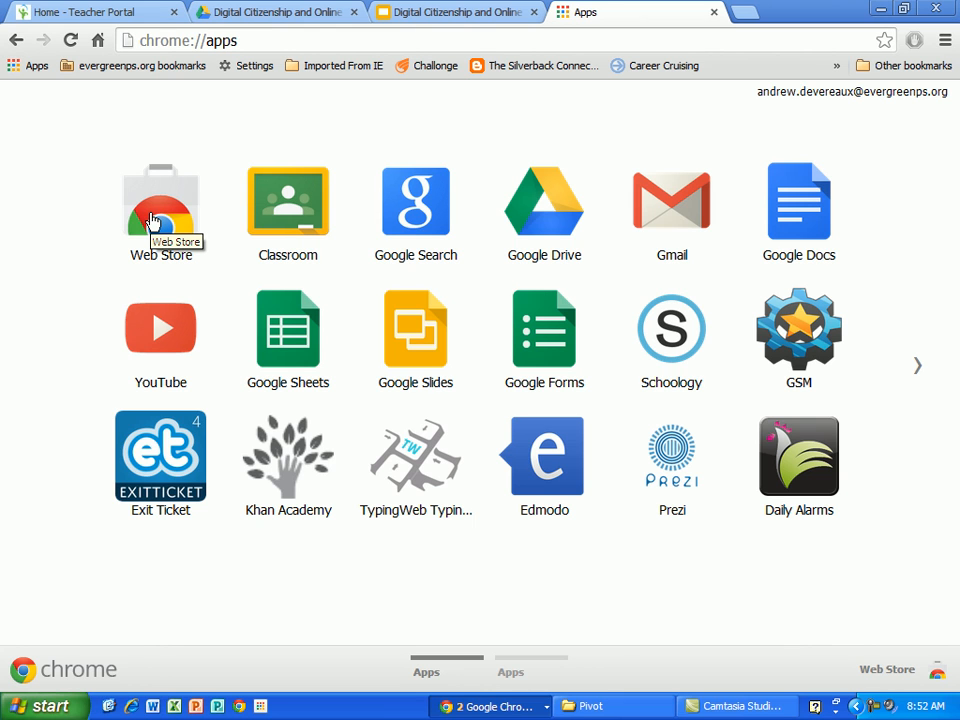
left_click(918, 372)
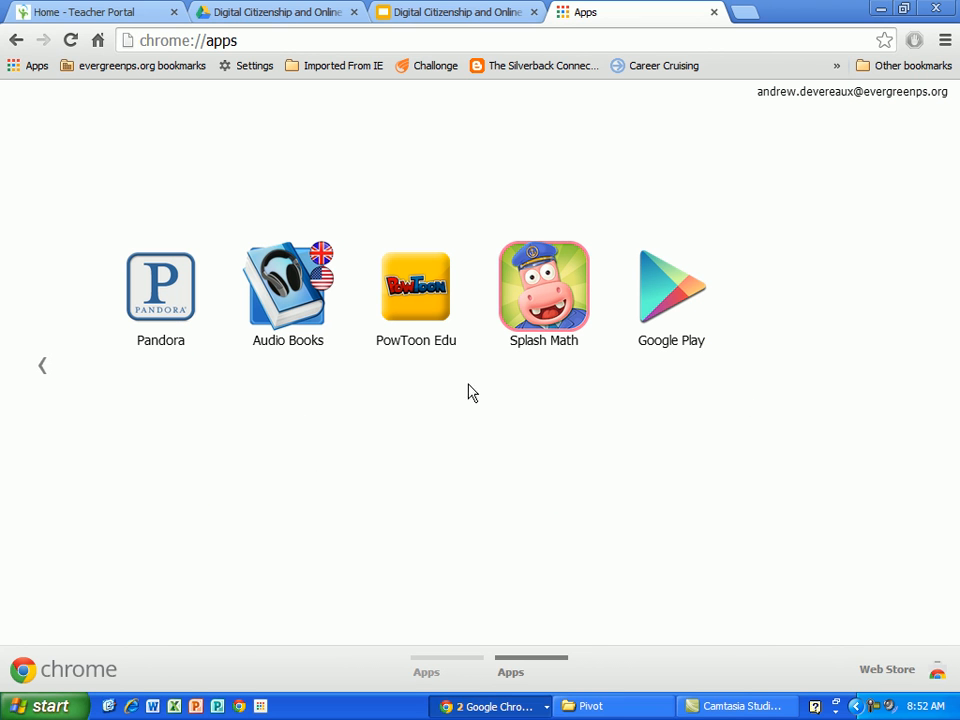
left_click(418, 298)
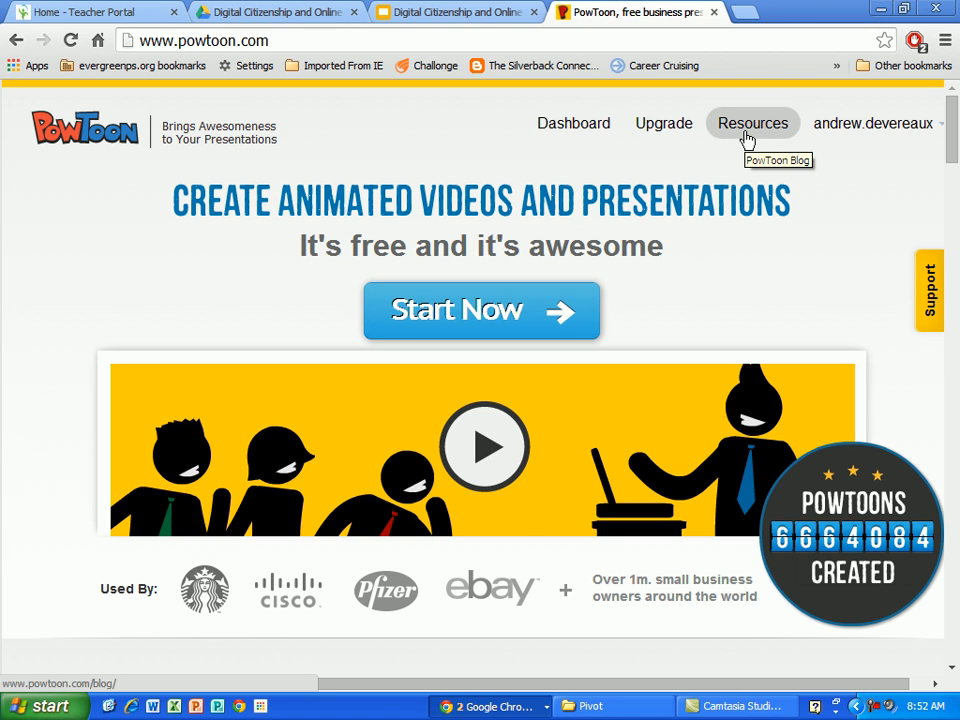
left_click(875, 124)
left_click(857, 122)
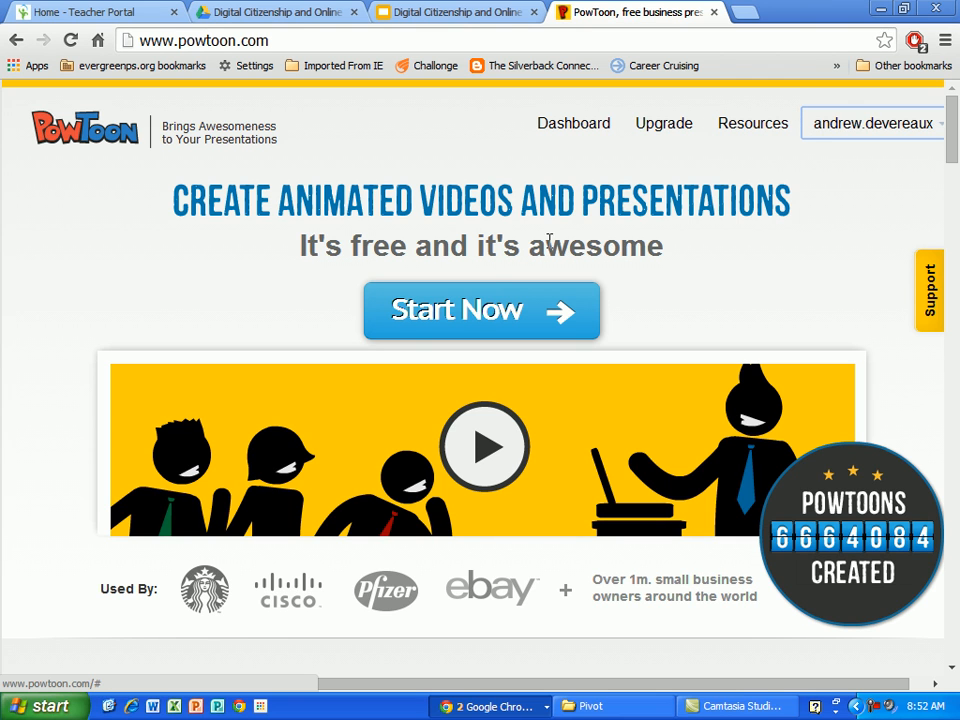
left_click(482, 311)
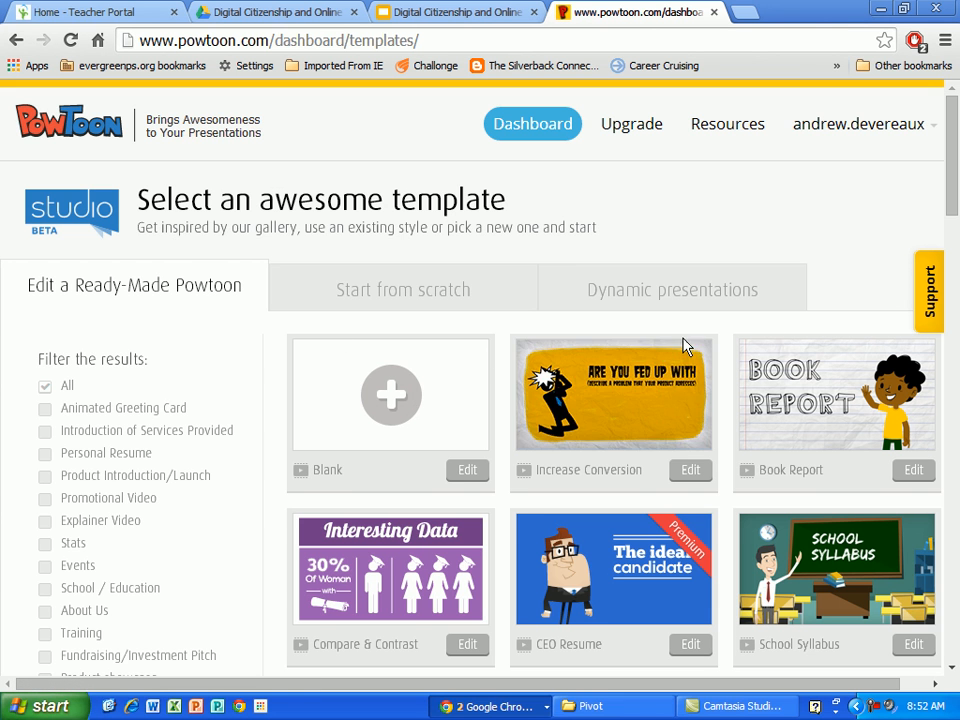
Look through the ready-made PowToon templates and open the Blank template for editing.
scroll(952, 260, "down", 3)
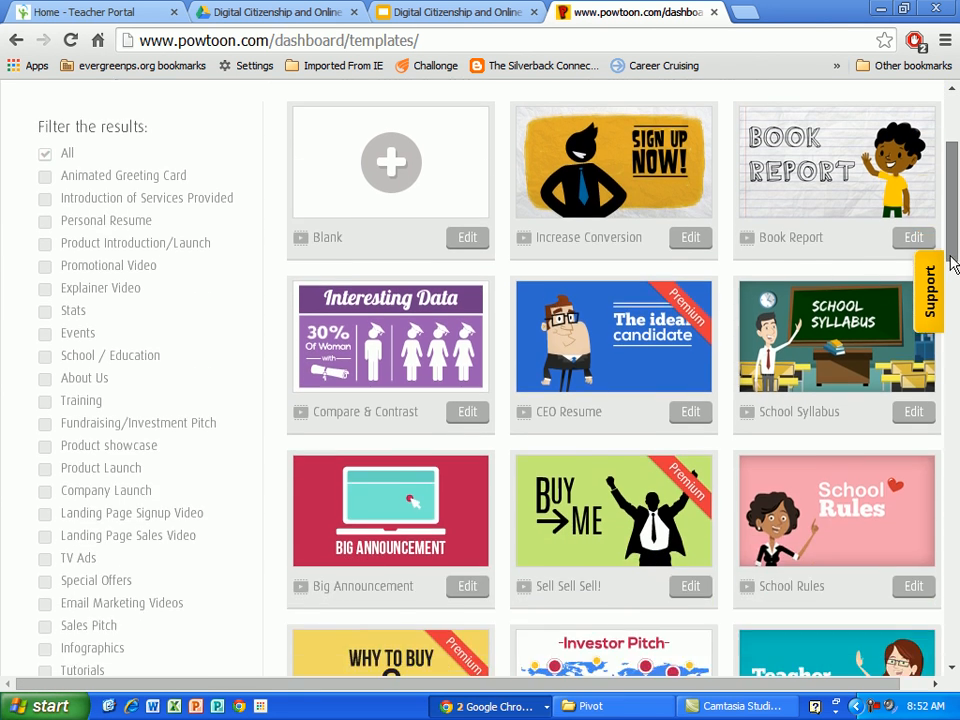
left_click_drag(952, 275, 952, 303)
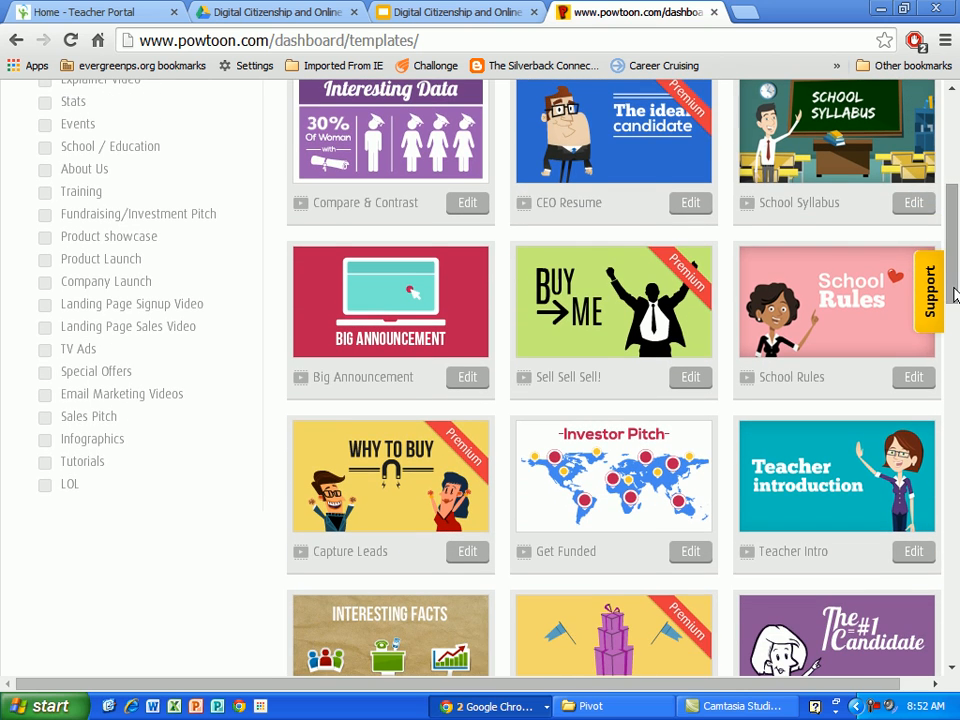
scroll(952, 303, "down", 2)
scroll(957, 320, "down", 2)
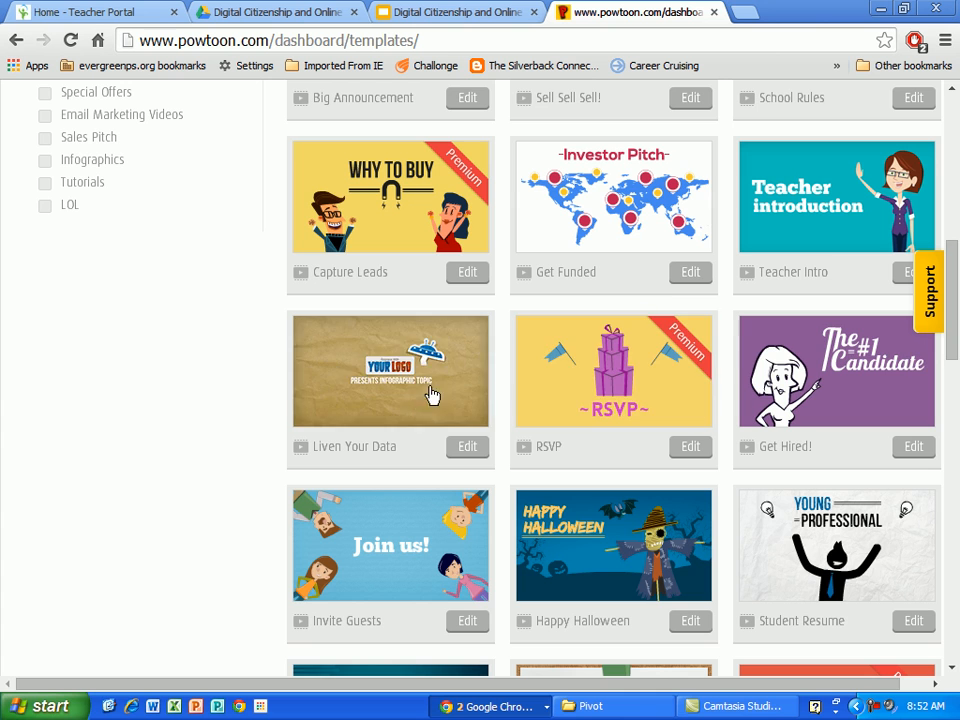
left_click_drag(954, 300, 954, 334)
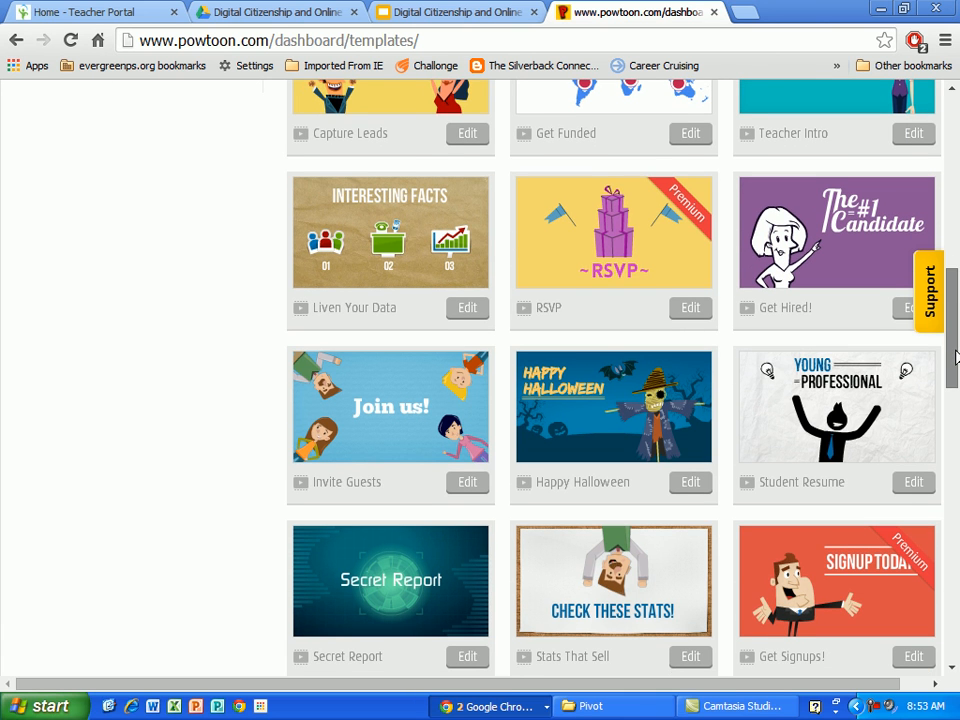
left_click(953, 453)
left_click_drag(953, 425, 955, 148)
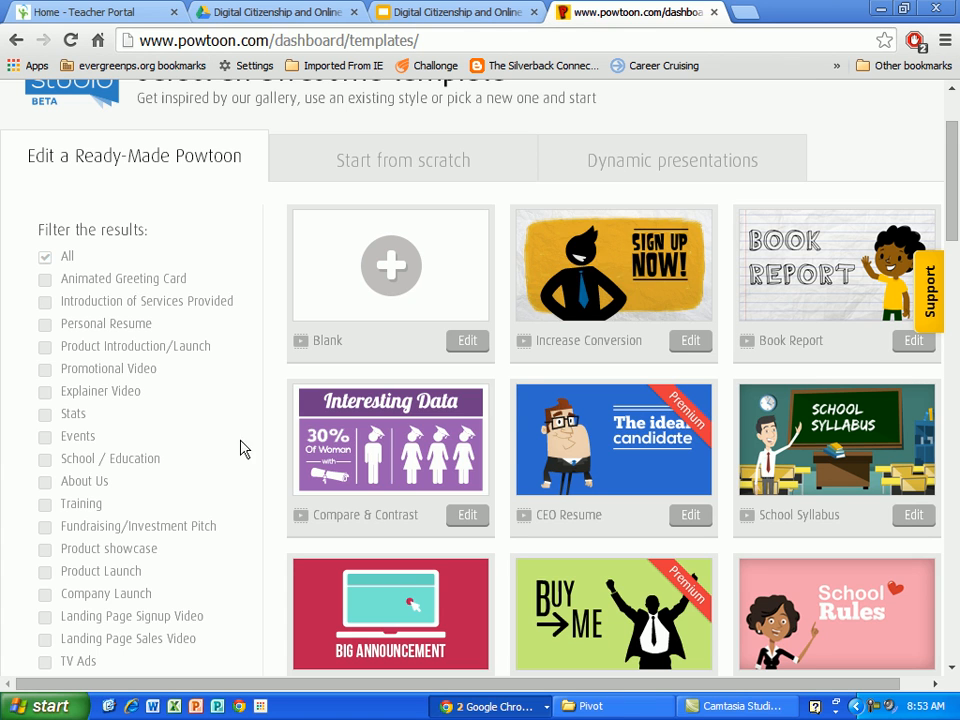
left_click(396, 275)
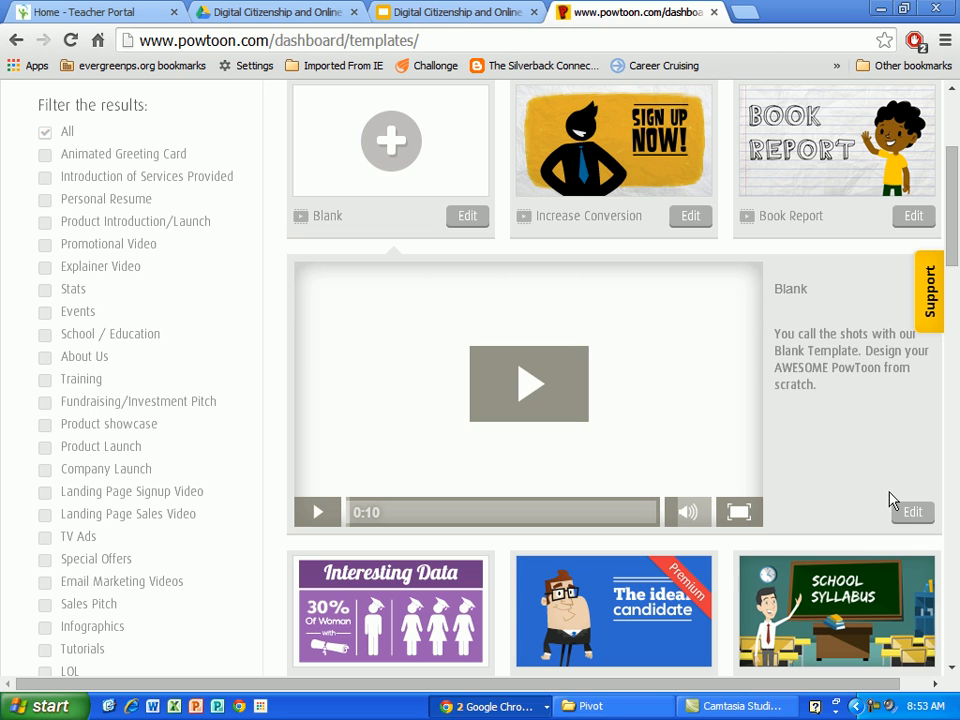
left_click(913, 513)
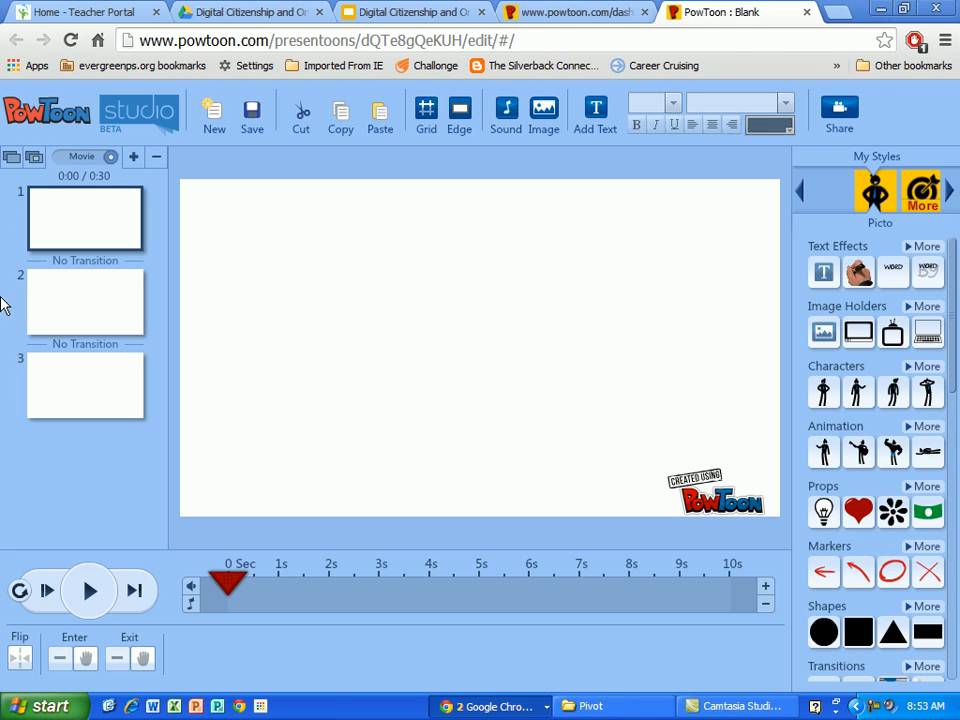
Add two more blank slides and apply the "Two Words" text layout to slide 1.
left_click(134, 158)
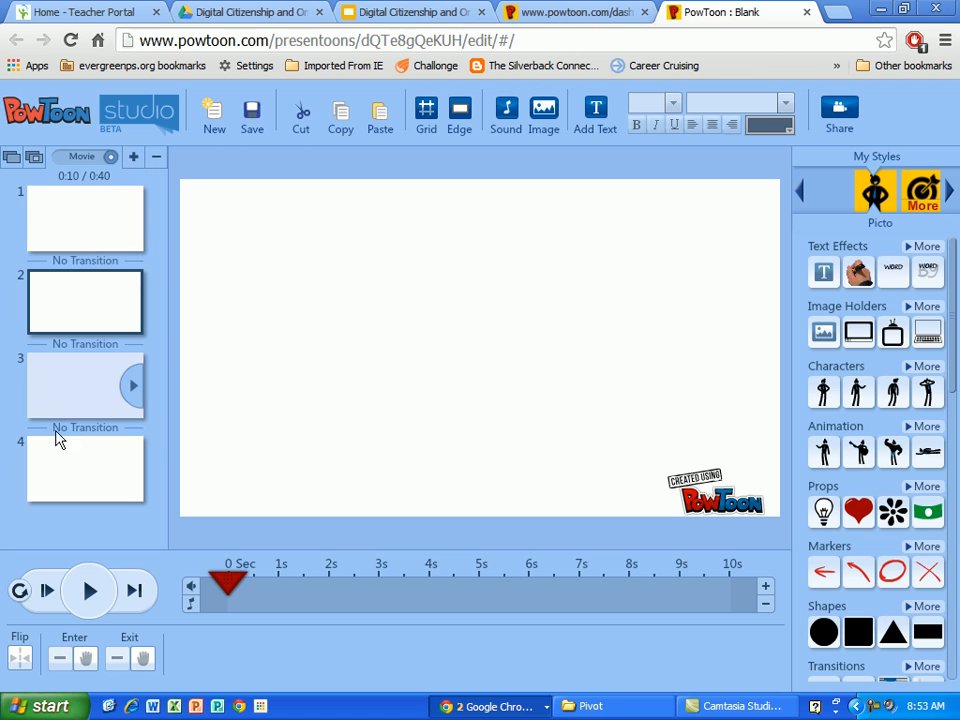
left_click(129, 164)
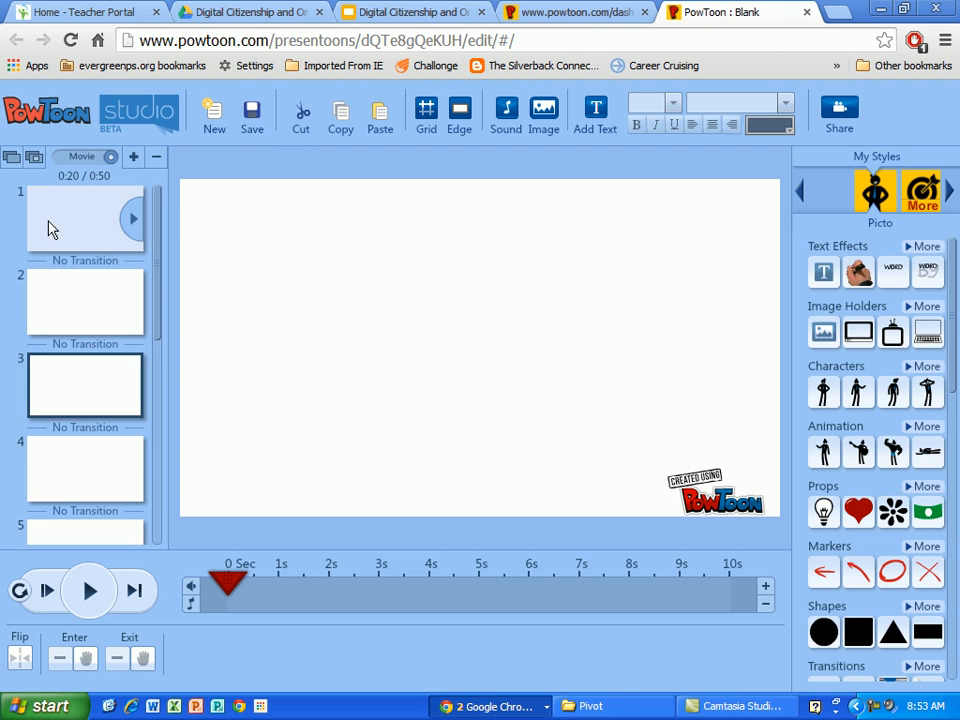
left_click(135, 224)
left_click(134, 223)
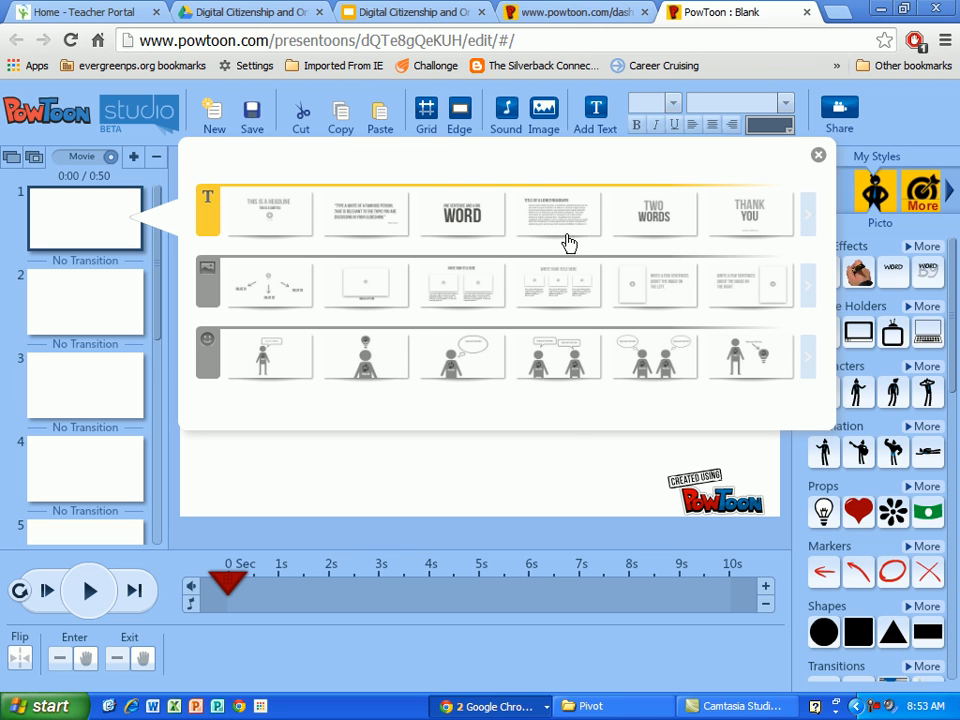
left_click(648, 221)
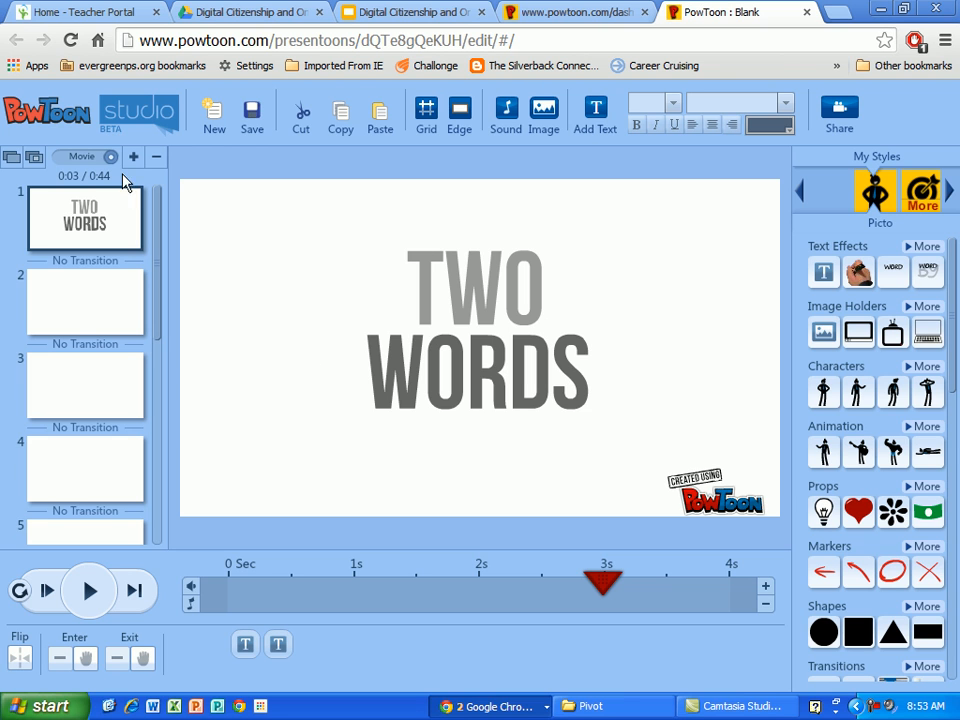
Check the required title on the Minimum Requirements slide of the Google Slides presentation and replace "TWO" on PowToon slide 1 with "DIGITAL CITIZENSHIP" on separate lines.
left_click(457, 297)
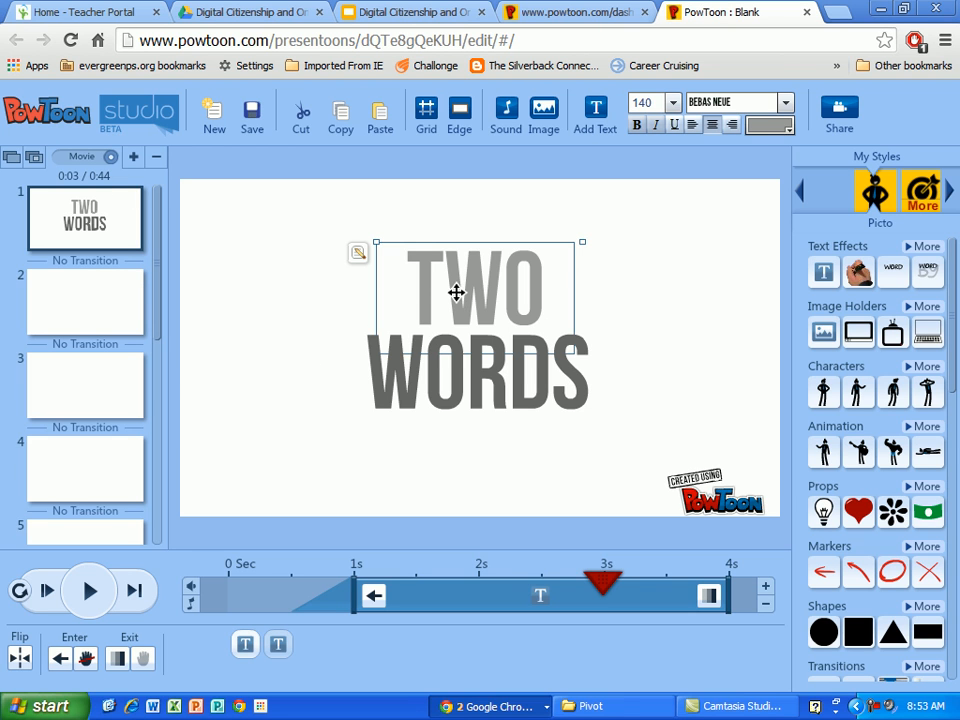
left_click(358, 255)
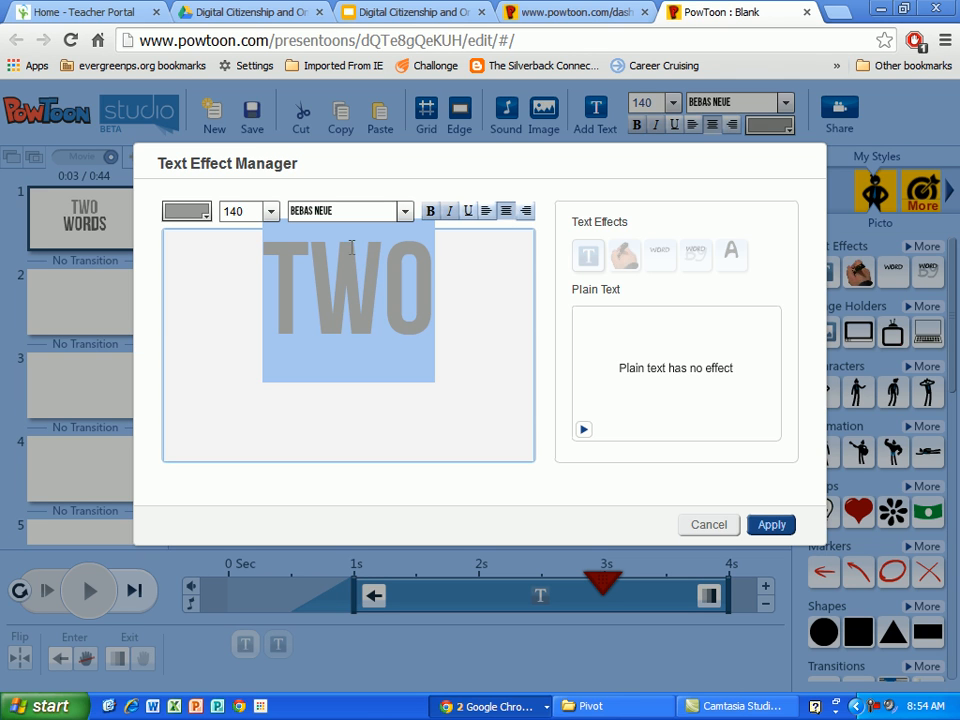
left_click(386, 11)
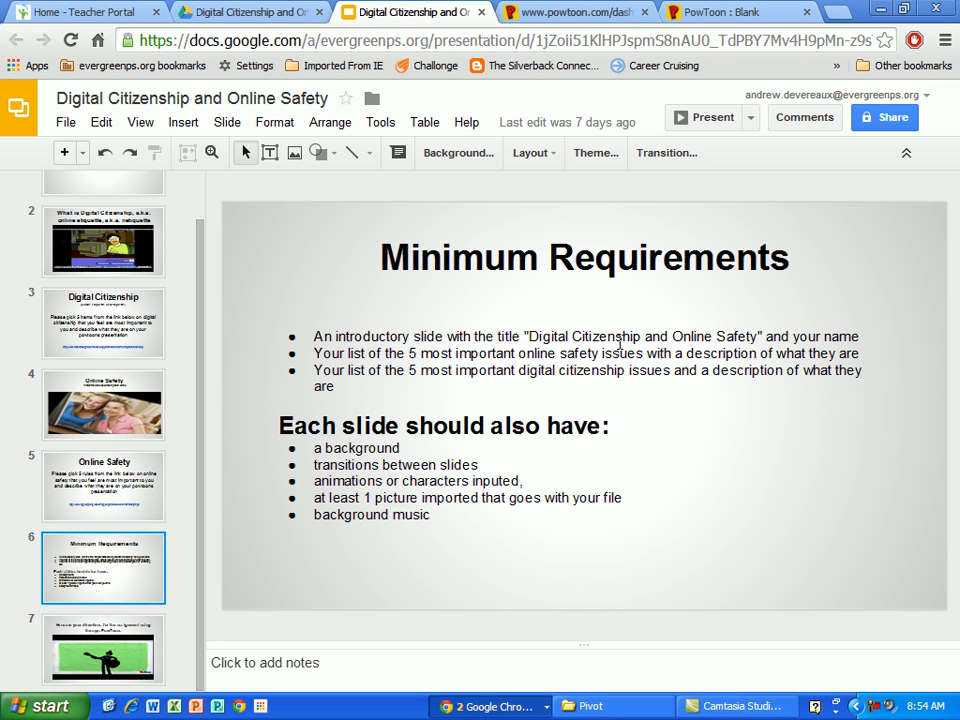
left_click(724, 14)
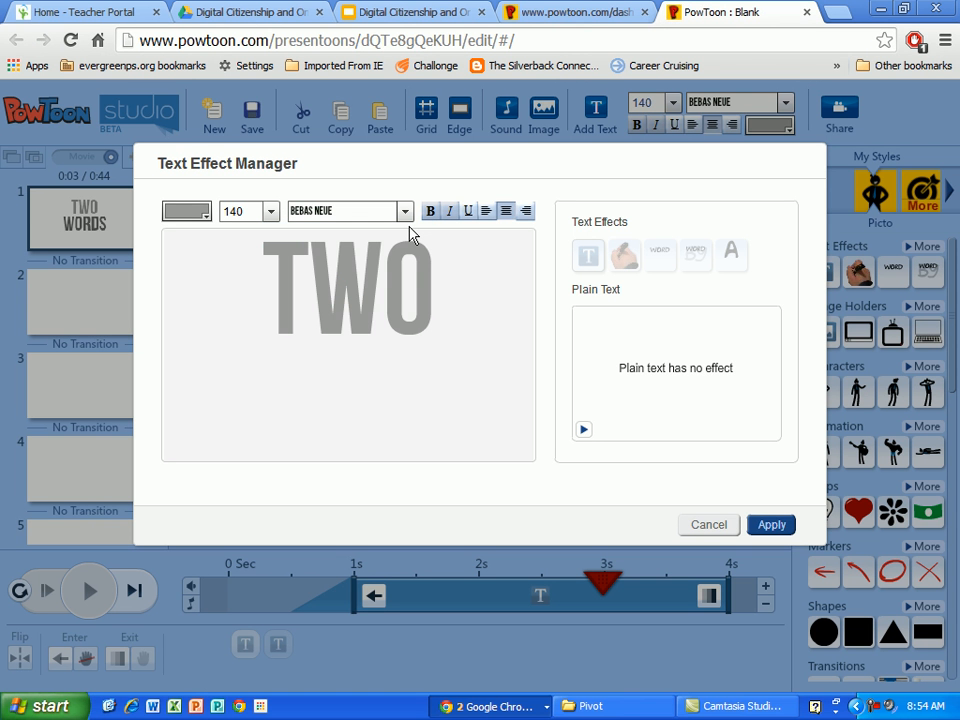
left_click(401, 268)
left_click_drag(448, 272, 297, 270)
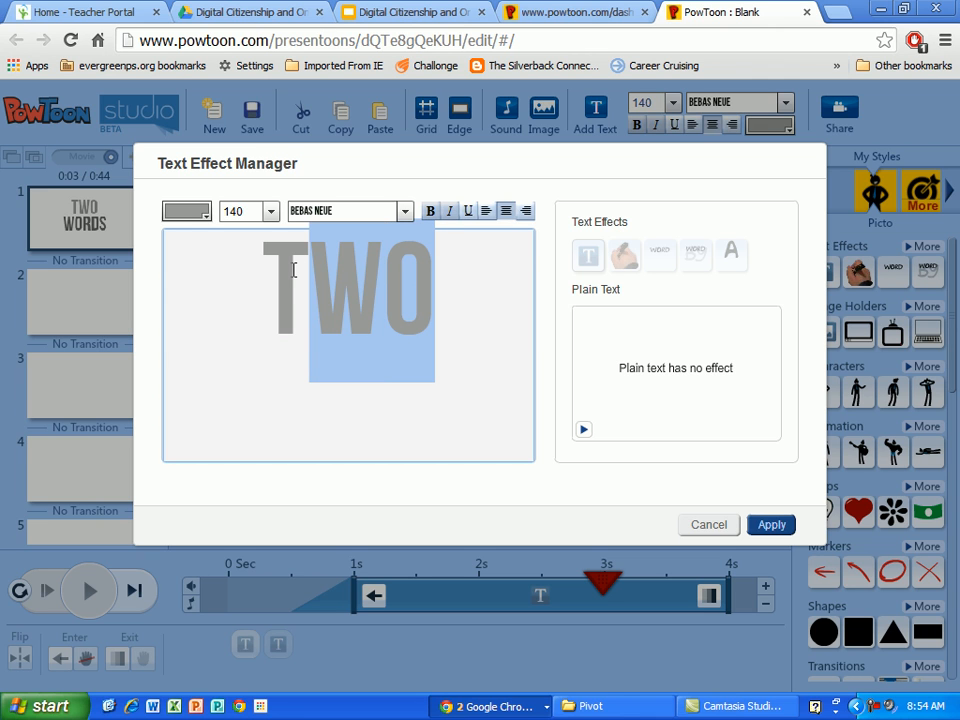
key("BackSpace")
key("BackSpace")
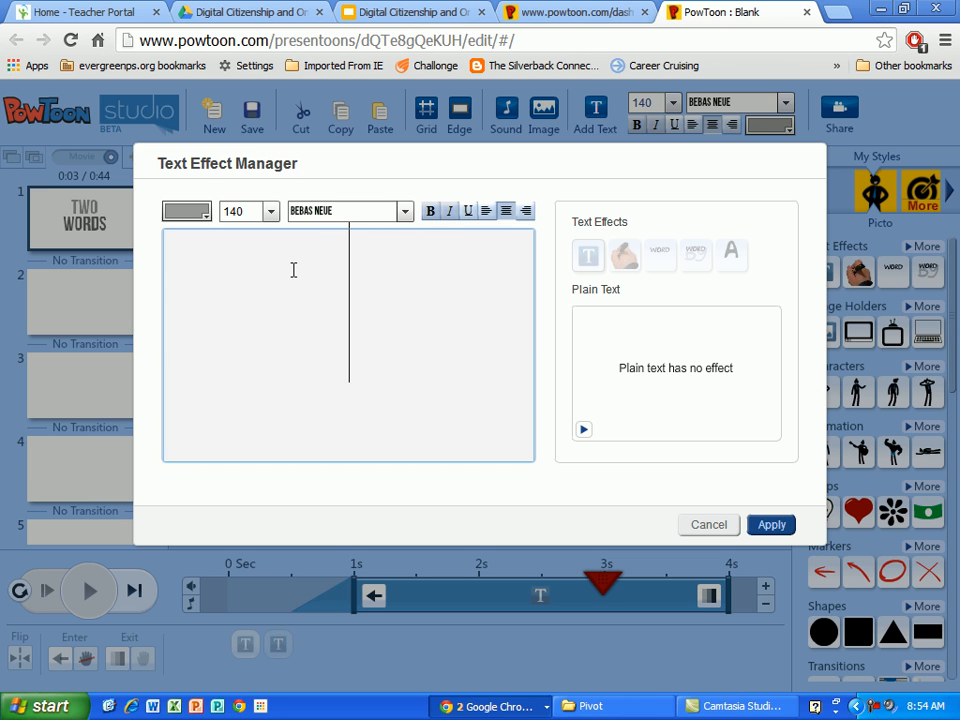
type("DIGITAL")
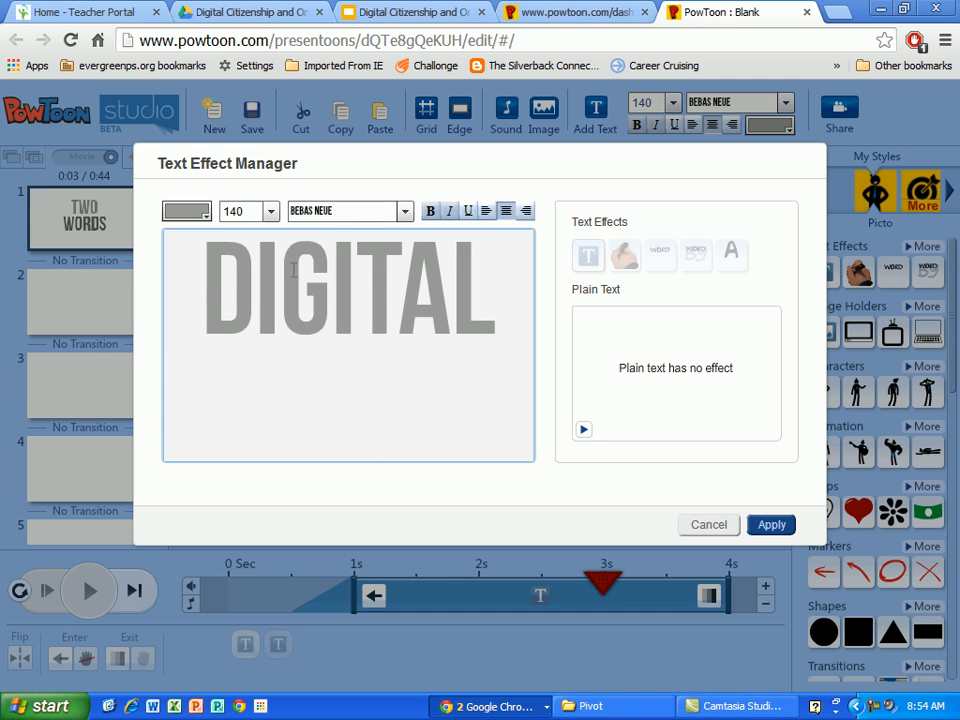
key("Return")
type("CI")
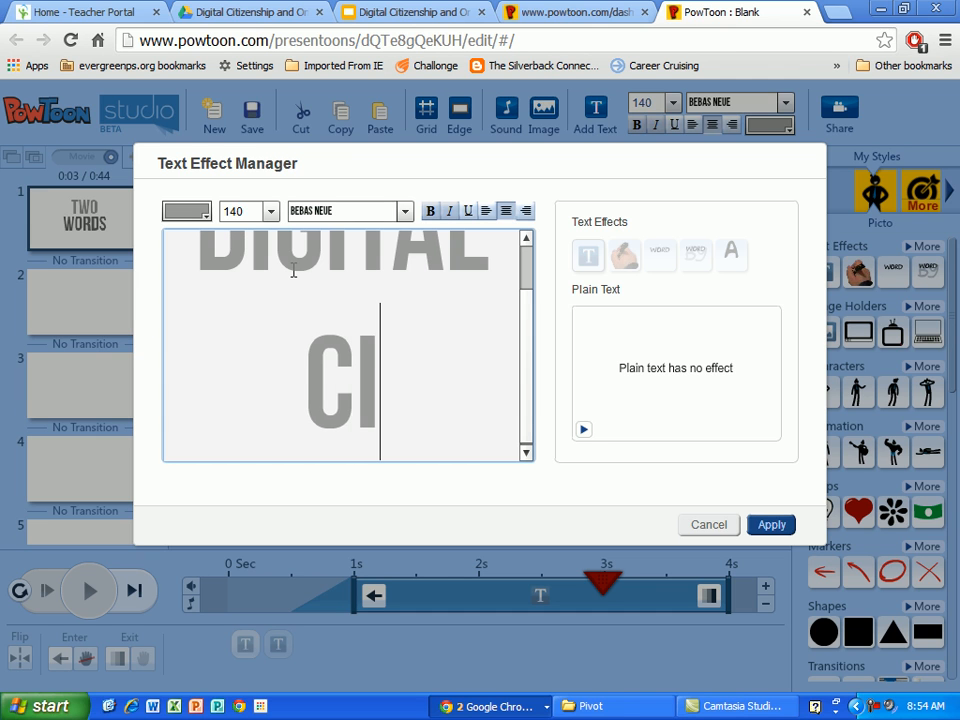
type("TIZENSHIP")
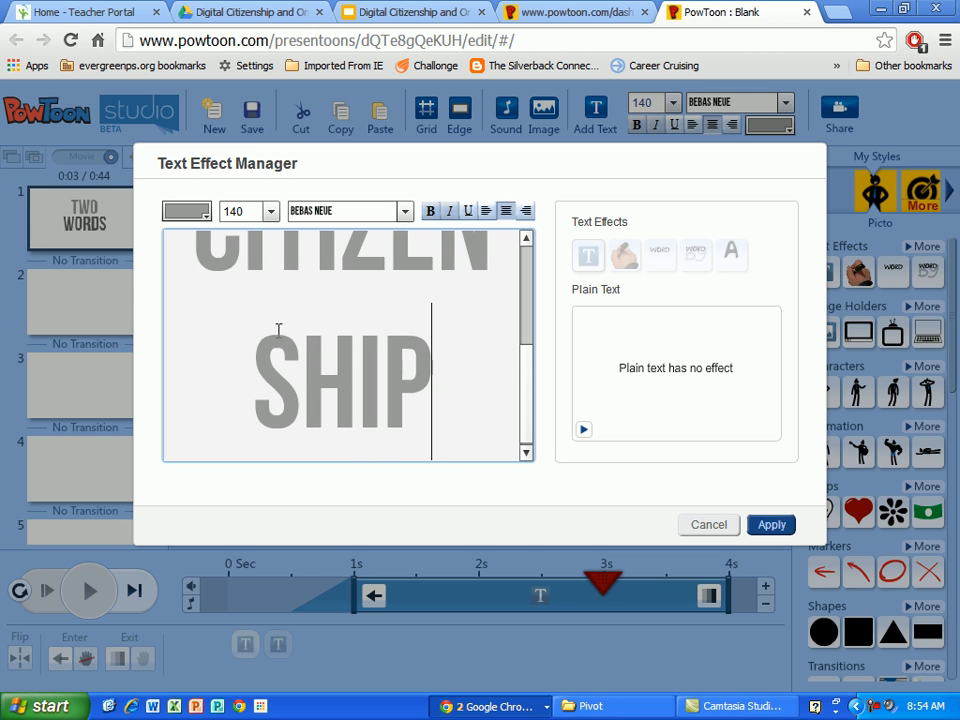
left_click(772, 526)
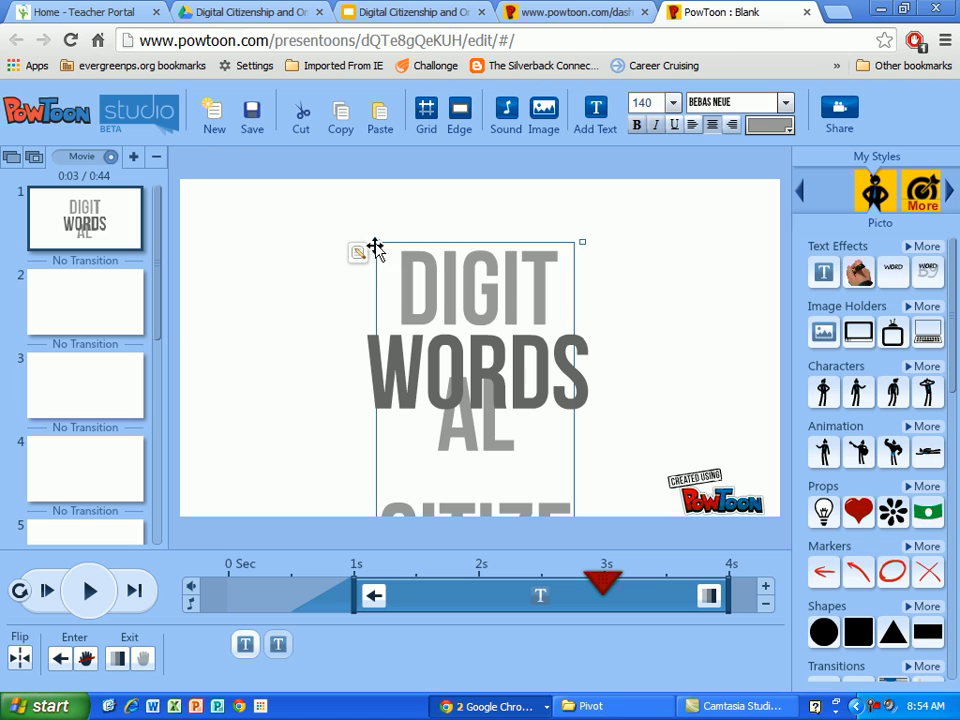
Widen the title's text box until "CITIZENSHIP" fits on one line, move it slightly up, and delete the overlapping "WORDS" text.
left_click_drag(375, 241, 226, 240)
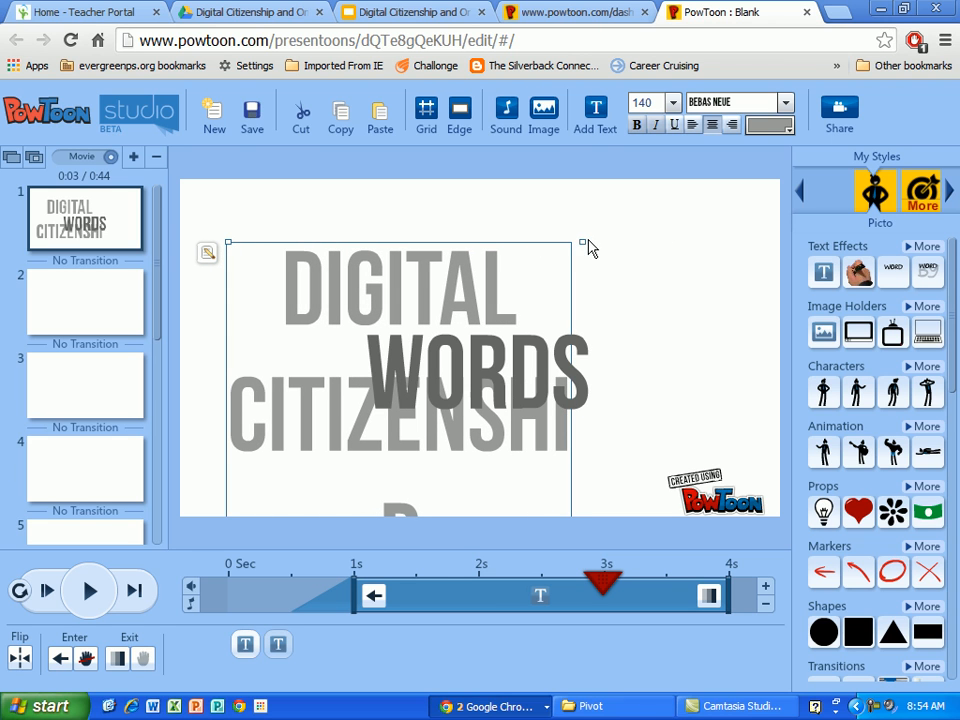
left_click_drag(582, 240, 744, 240)
left_click_drag(654, 242, 651, 226)
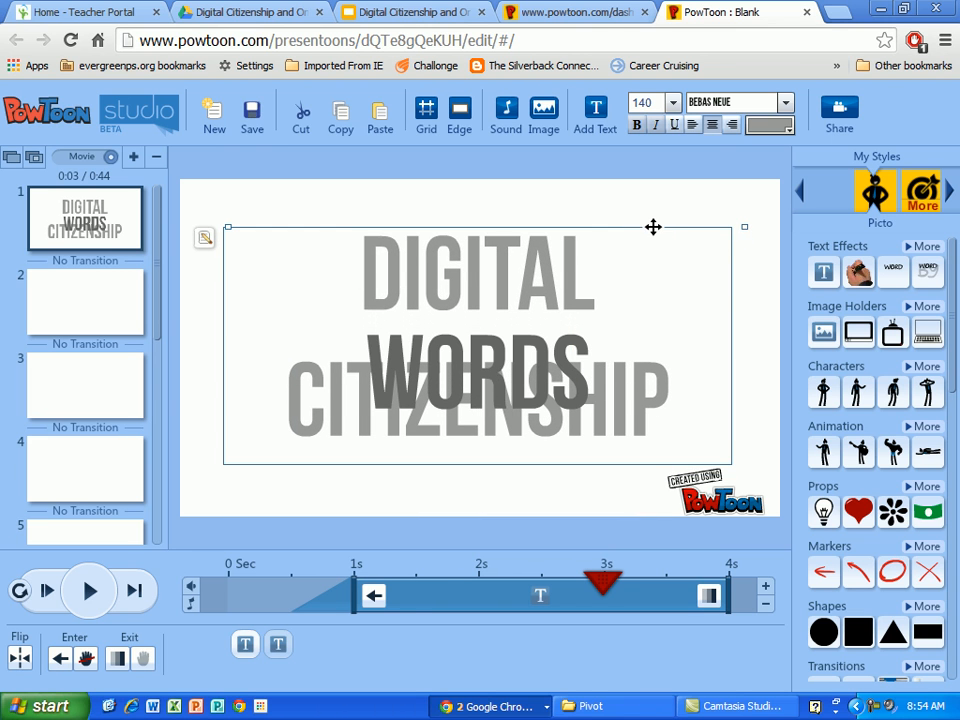
left_click(490, 352)
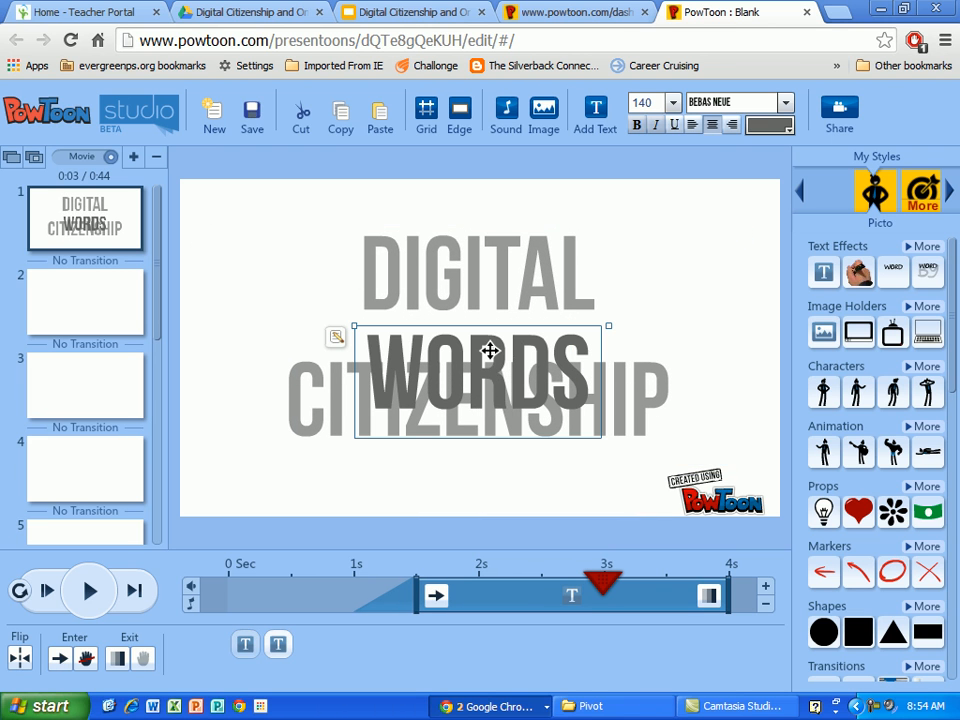
key("Delete")
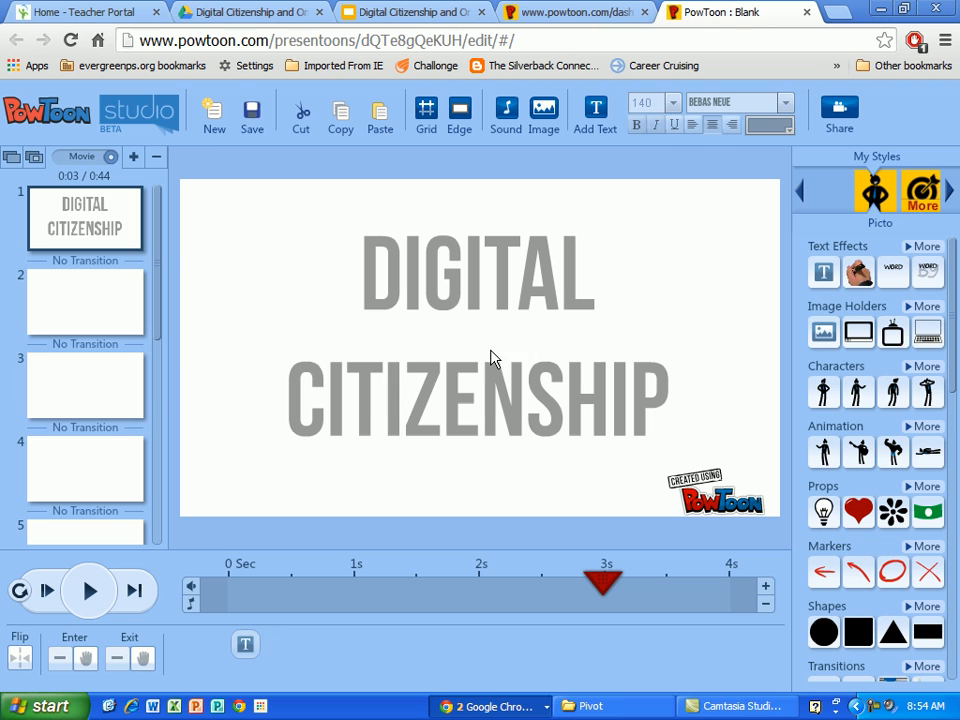
Extend slide 1's duration to 6 seconds and play the slide from its beginning.
left_click(498, 296)
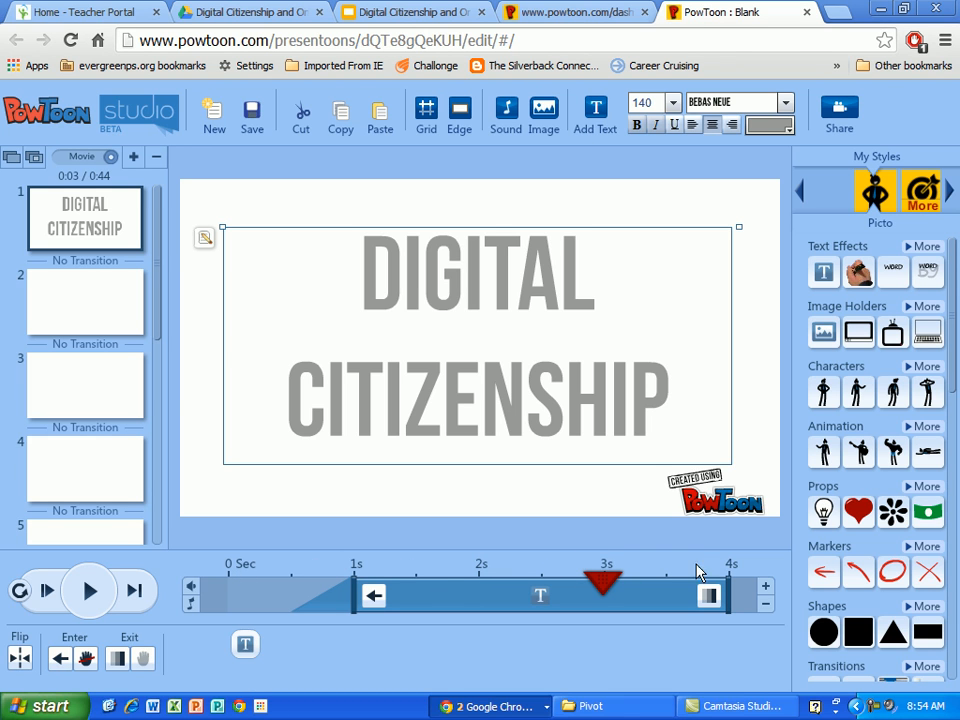
left_click(765, 593)
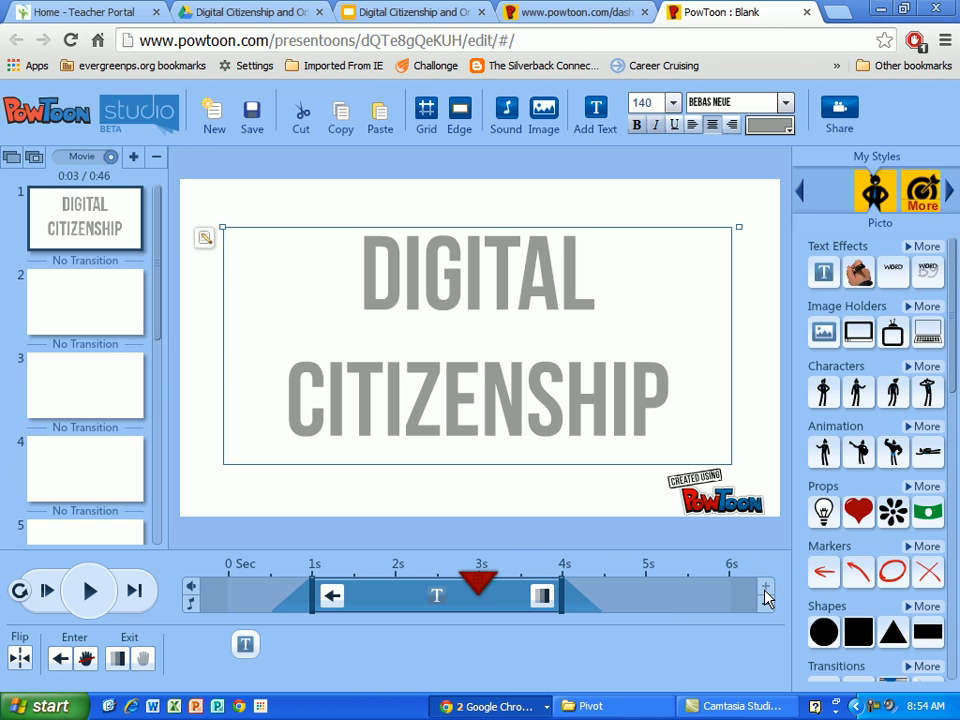
left_click_drag(480, 585, 241, 587)
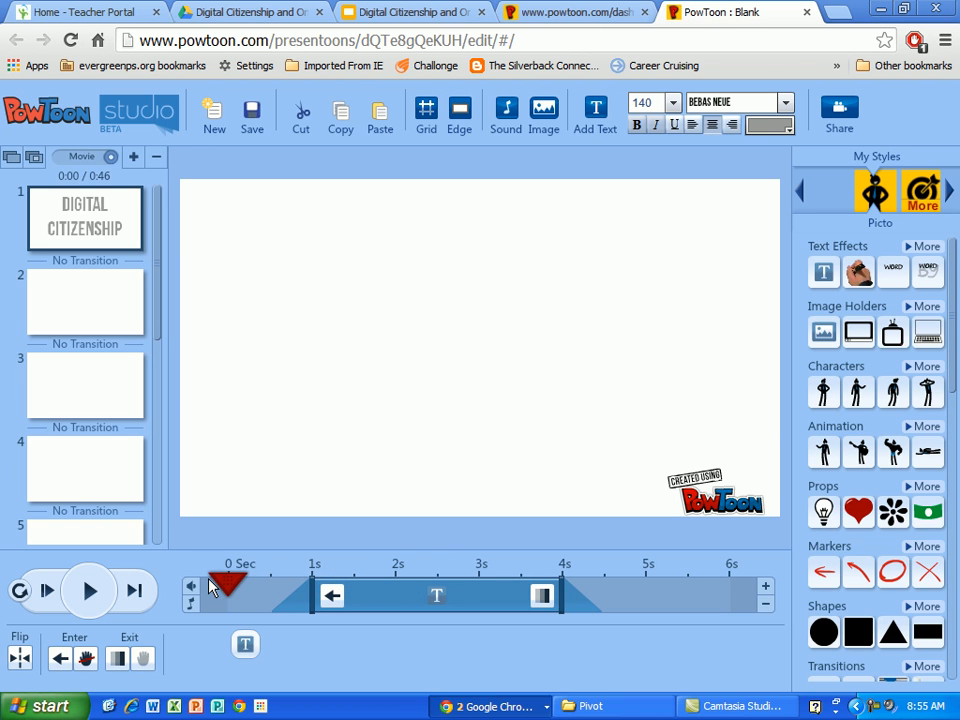
left_click(210, 586)
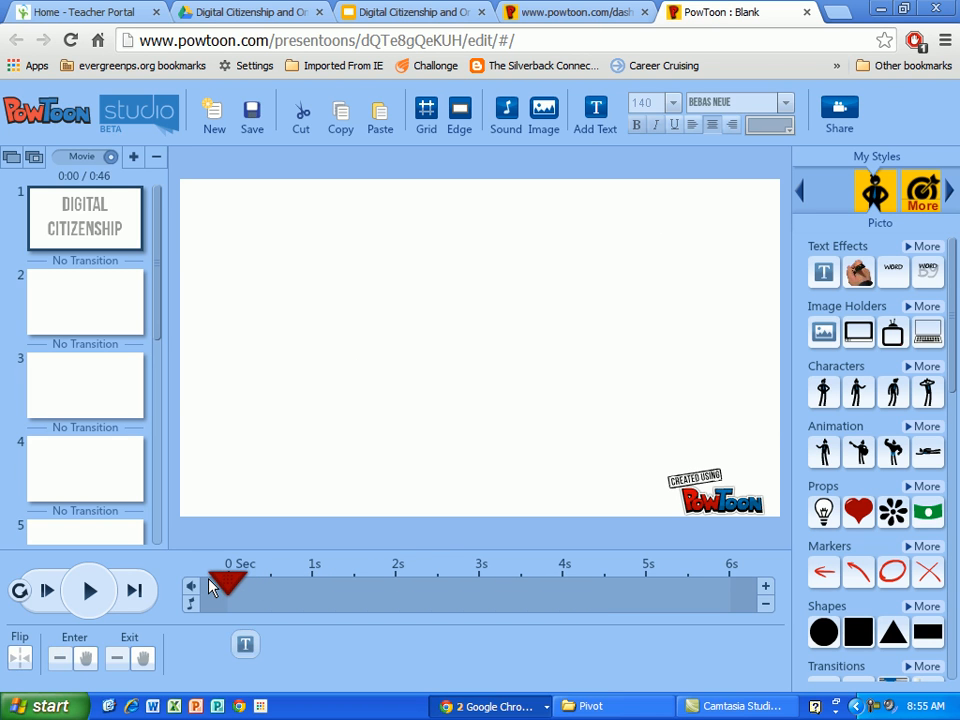
left_click(92, 590)
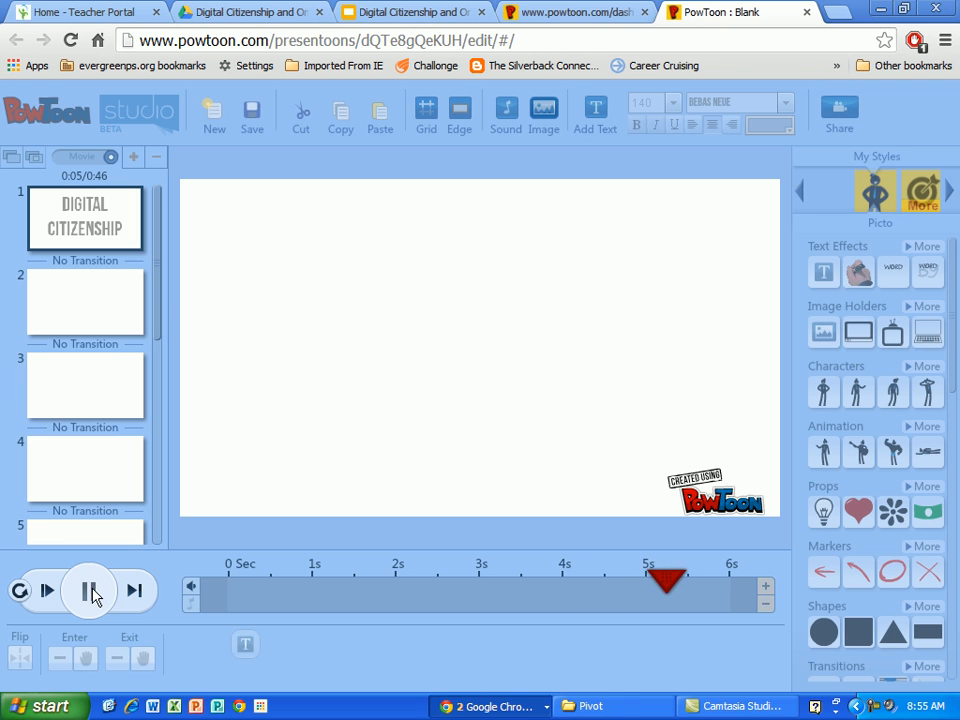
Stop the preview, return to slide 1, and add the hand to the "DIGITAL CITIZENSHIP" title's Left enter effect.
left_click(90, 596)
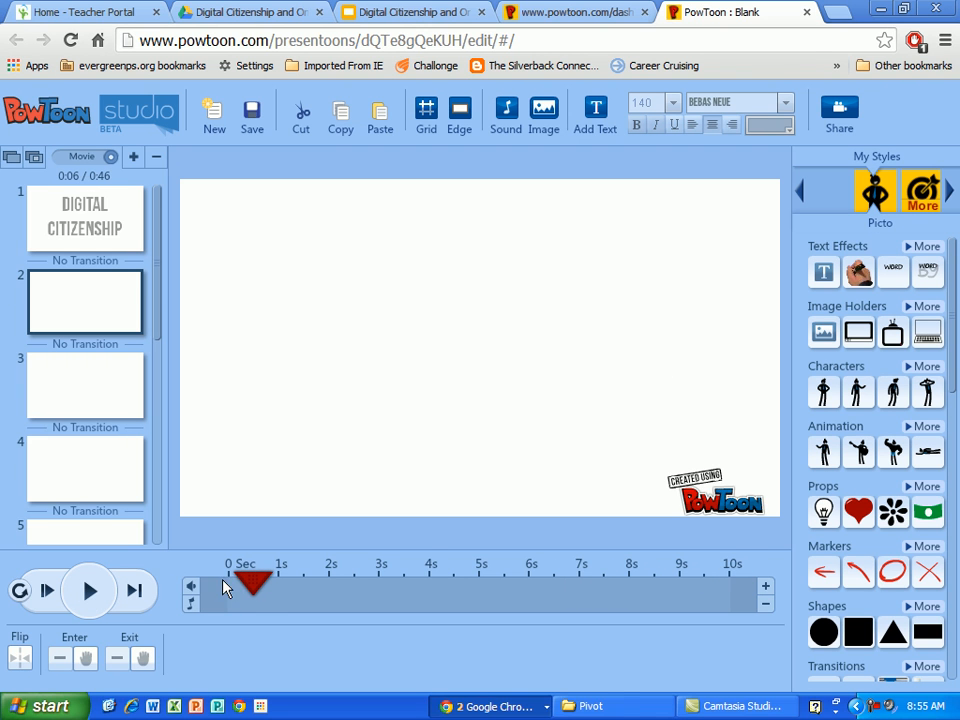
left_click(90, 199)
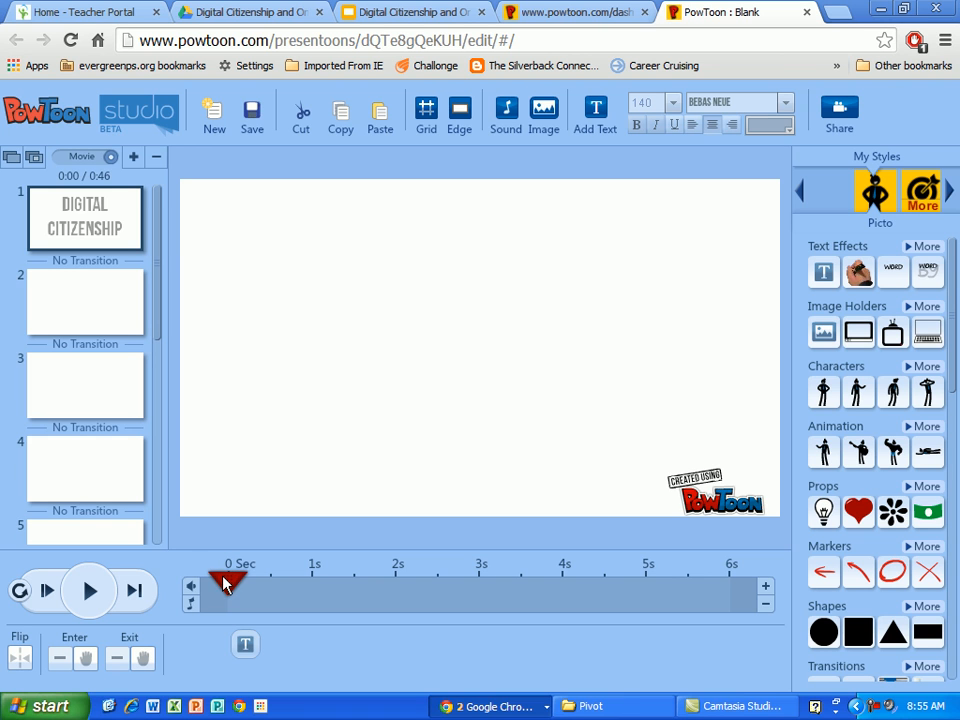
left_click_drag(275, 584, 300, 588)
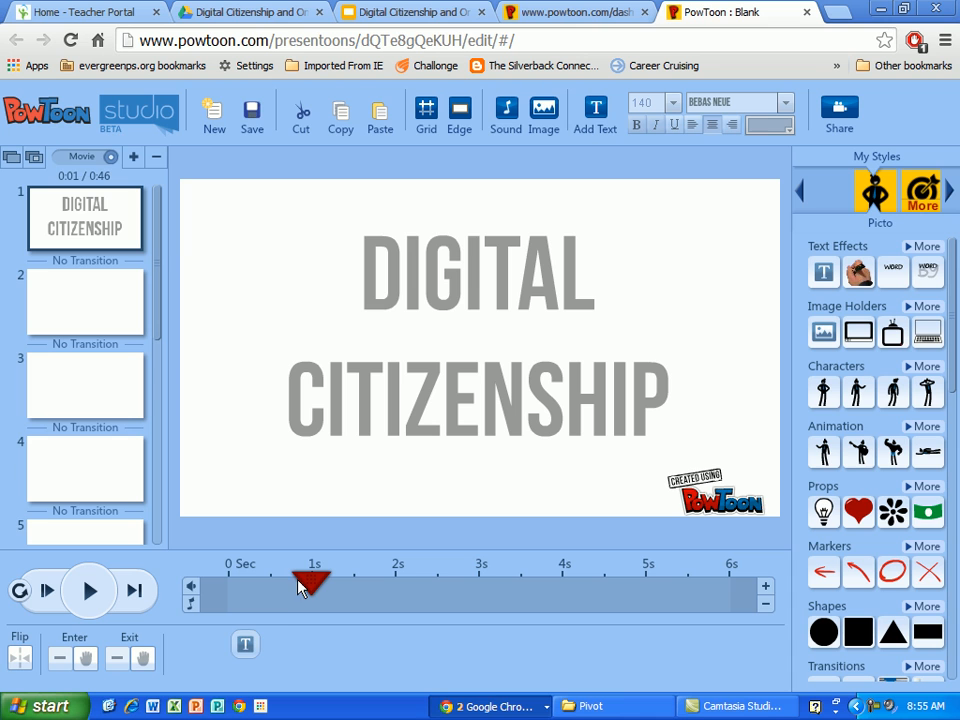
left_click(247, 645)
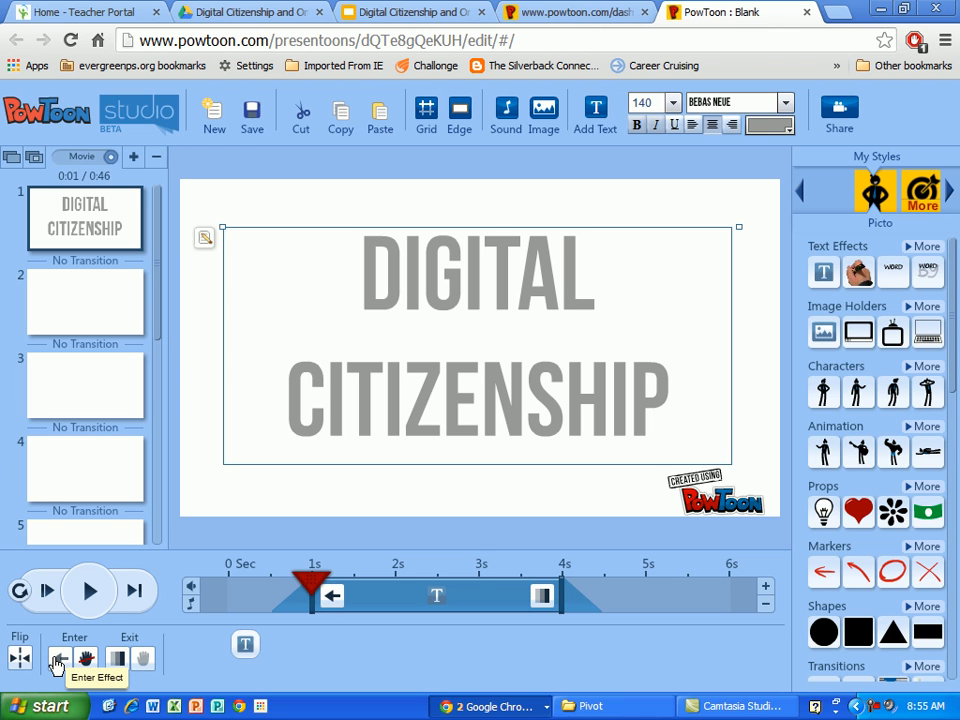
left_click(57, 660)
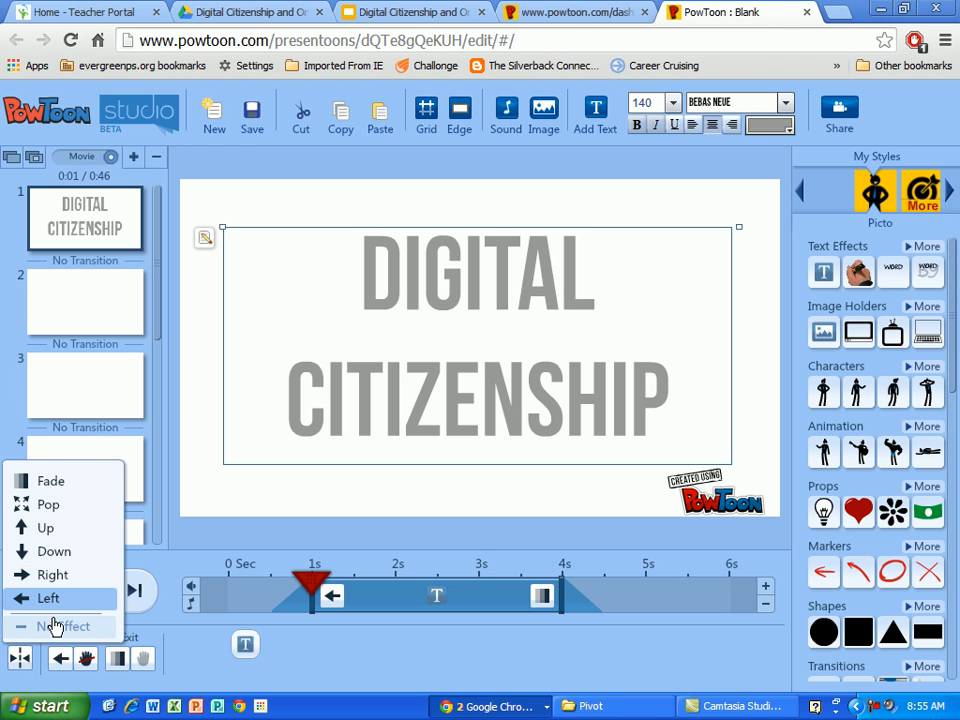
left_click(88, 660)
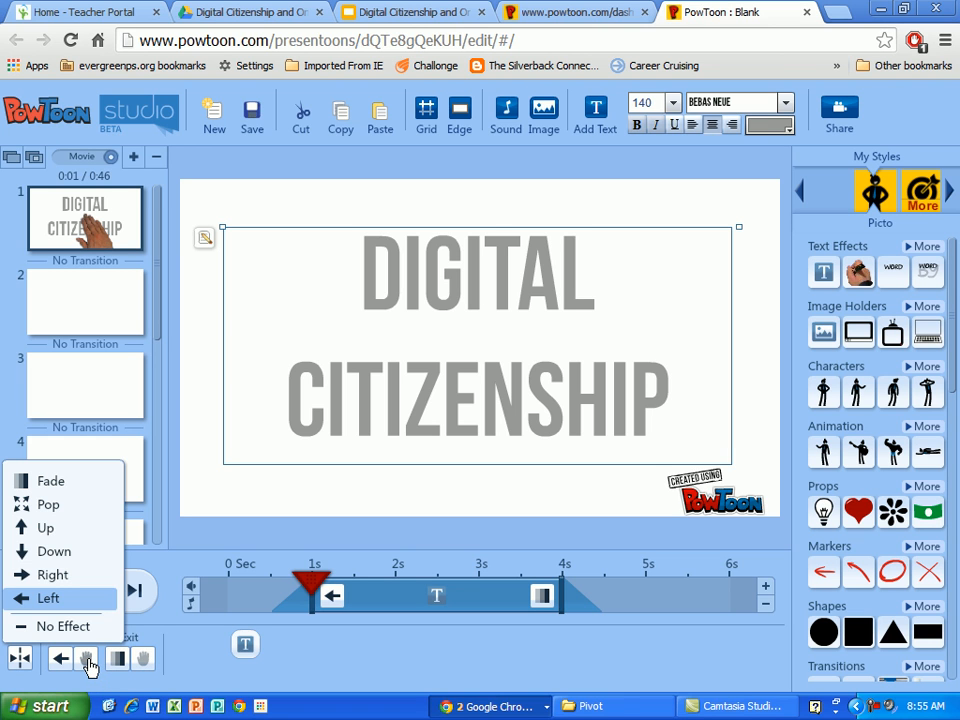
Shorten slide 1's duration to 5 seconds and preview the slide from its beginning.
left_click_drag(300, 590, 733, 588)
left_click(767, 646)
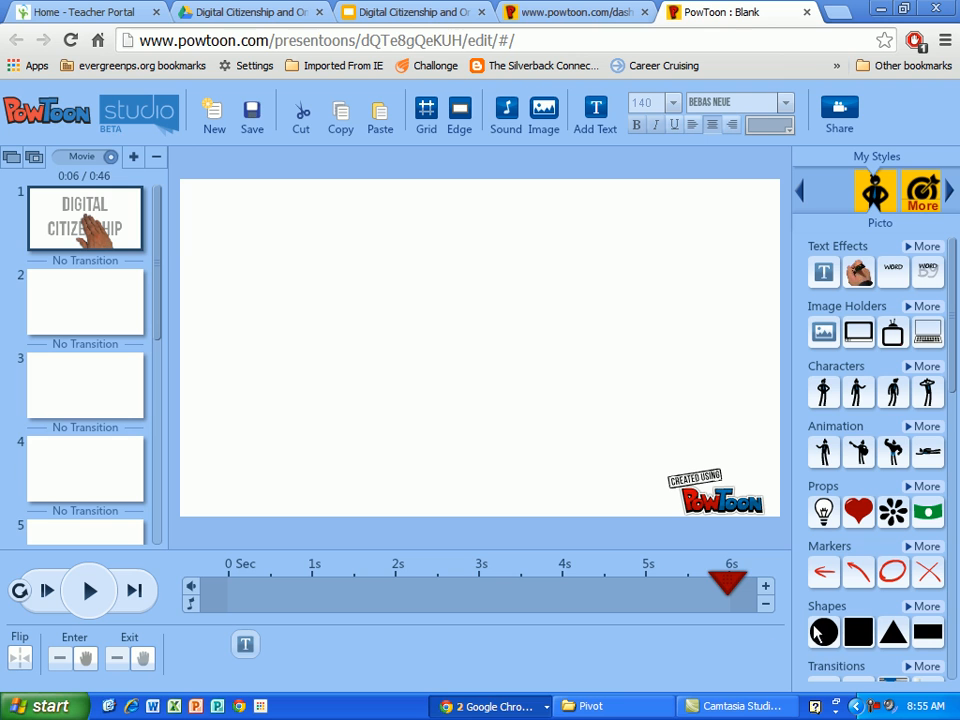
left_click(764, 604)
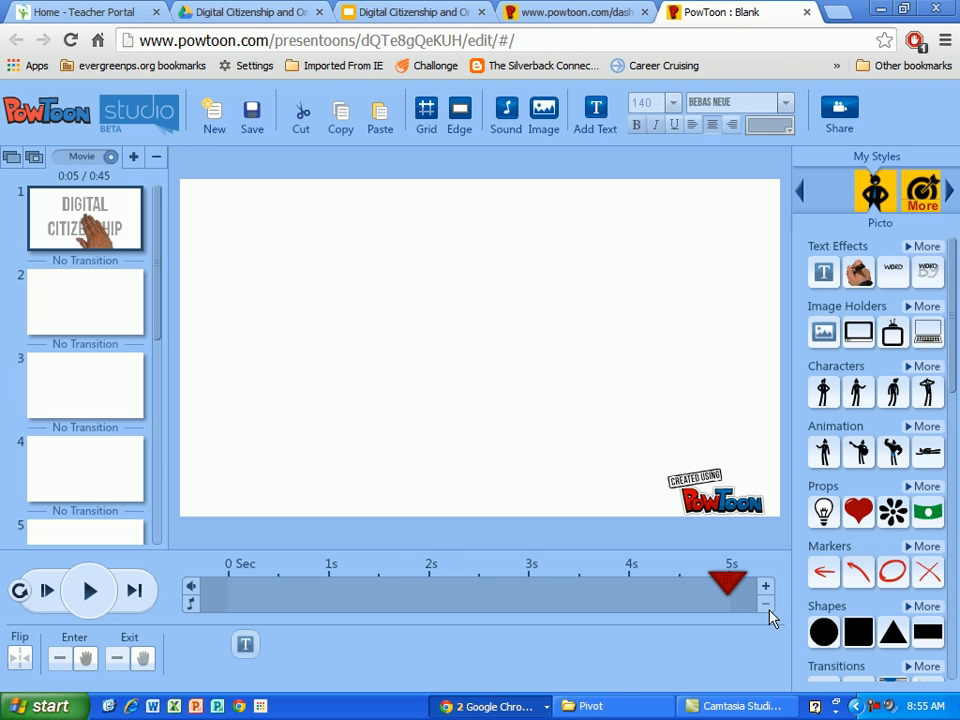
left_click_drag(733, 585, 228, 580)
left_click(90, 590)
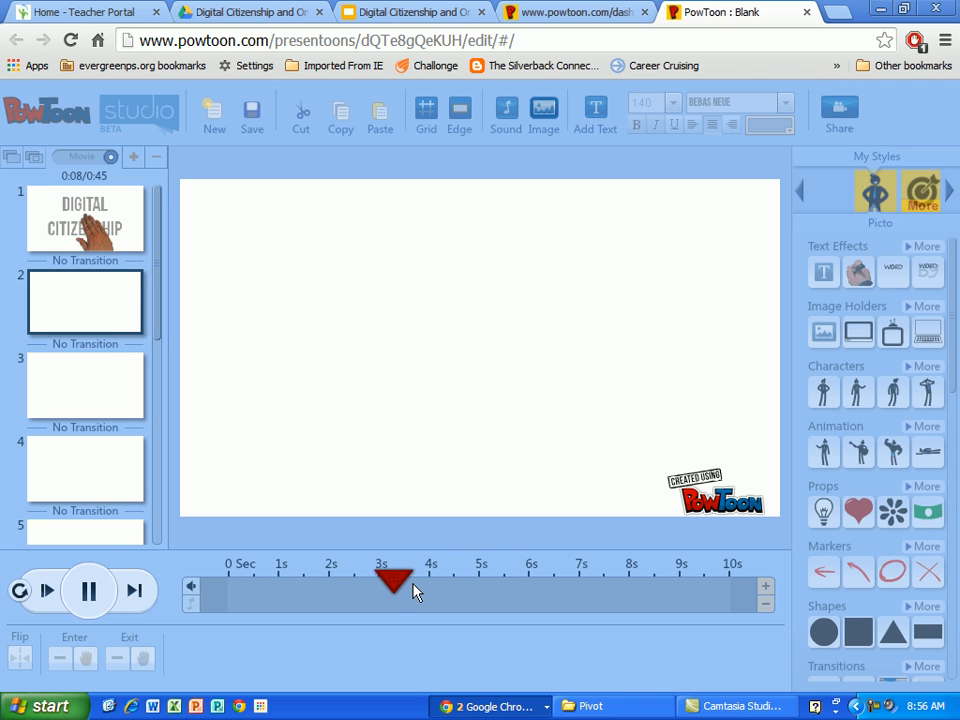
left_click(88, 591)
Return to slide 1, check the title near the 4-second mark, and extend the slide's duration to 14 seconds.
left_click(112, 230)
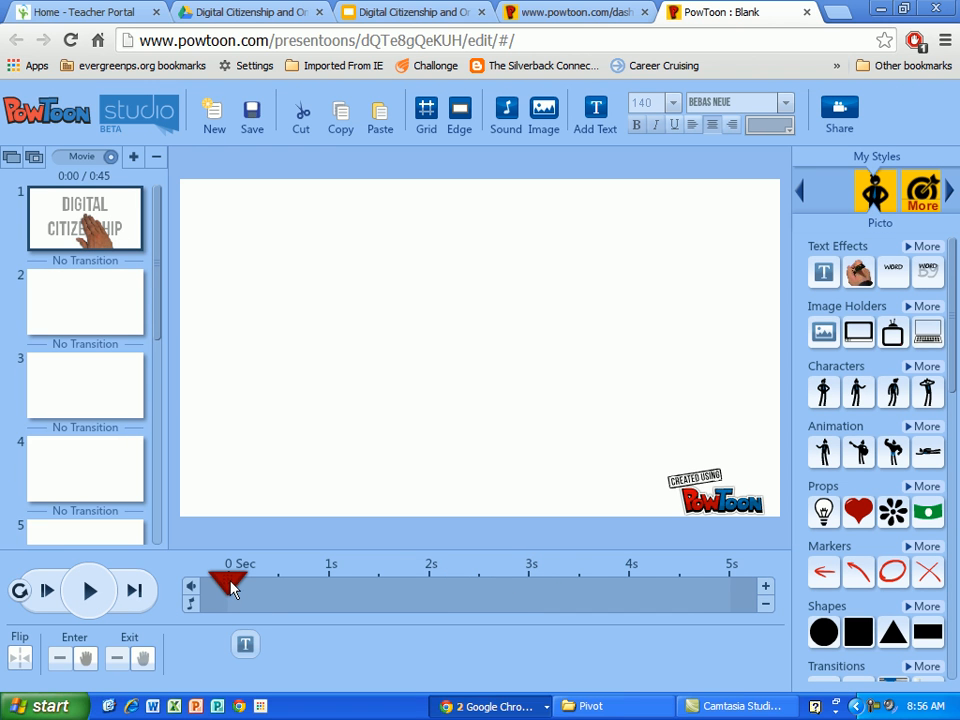
left_click_drag(300, 584, 656, 583)
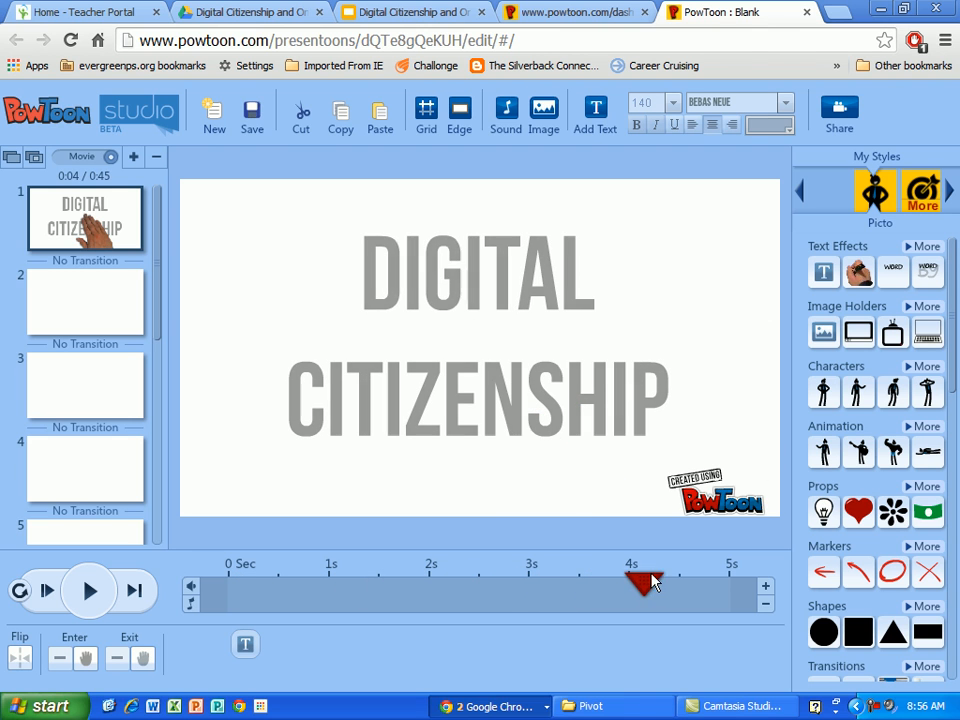
left_click(767, 588)
left_click(767, 588)
left_click(767, 588)
left_click(767, 588)
left_click(767, 588)
left_click(767, 588)
left_click(767, 588)
left_click(767, 588)
left_click(767, 588)
left_click(767, 588)
left_click(767, 588)
left_click(767, 588)
left_click(767, 588)
left_click(767, 588)
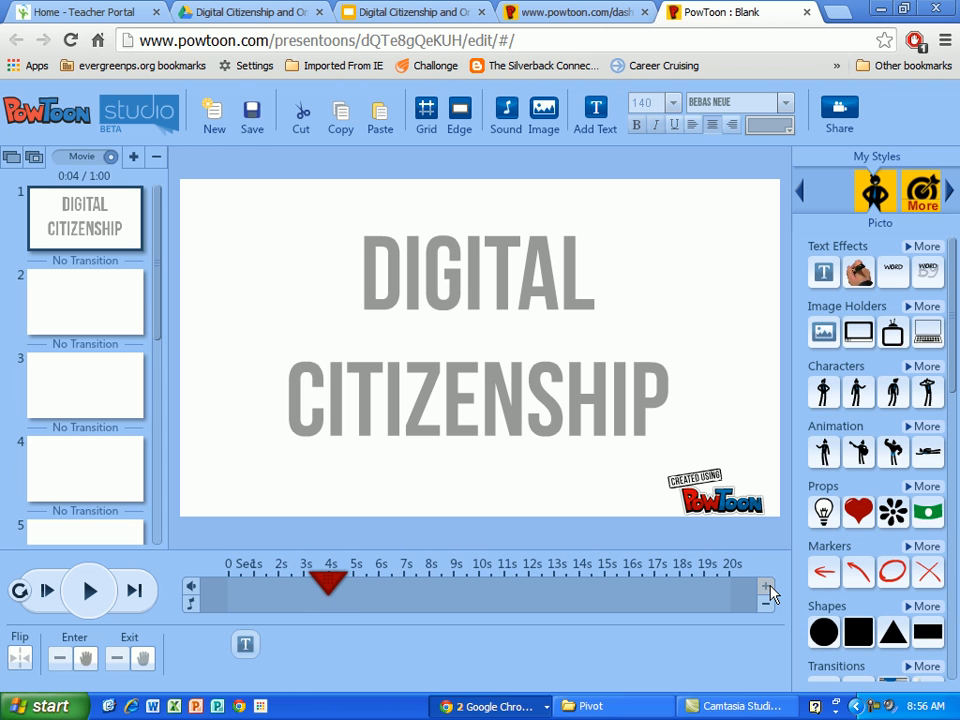
left_click(766, 605)
left_click(766, 605)
left_click(765, 606)
left_click(765, 606)
left_click(765, 606)
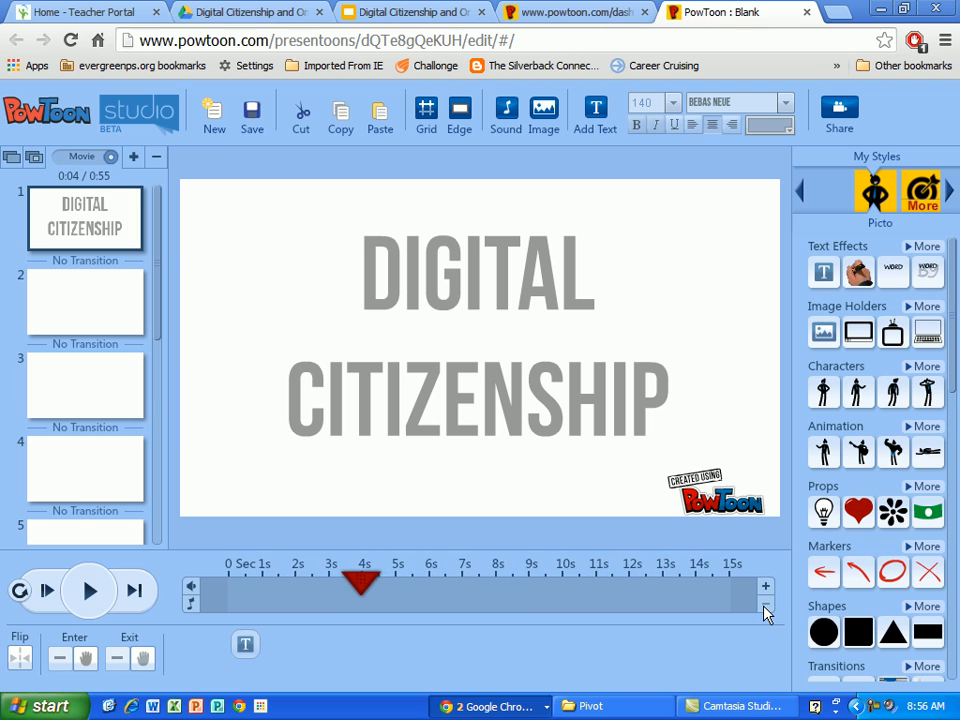
left_click(765, 606)
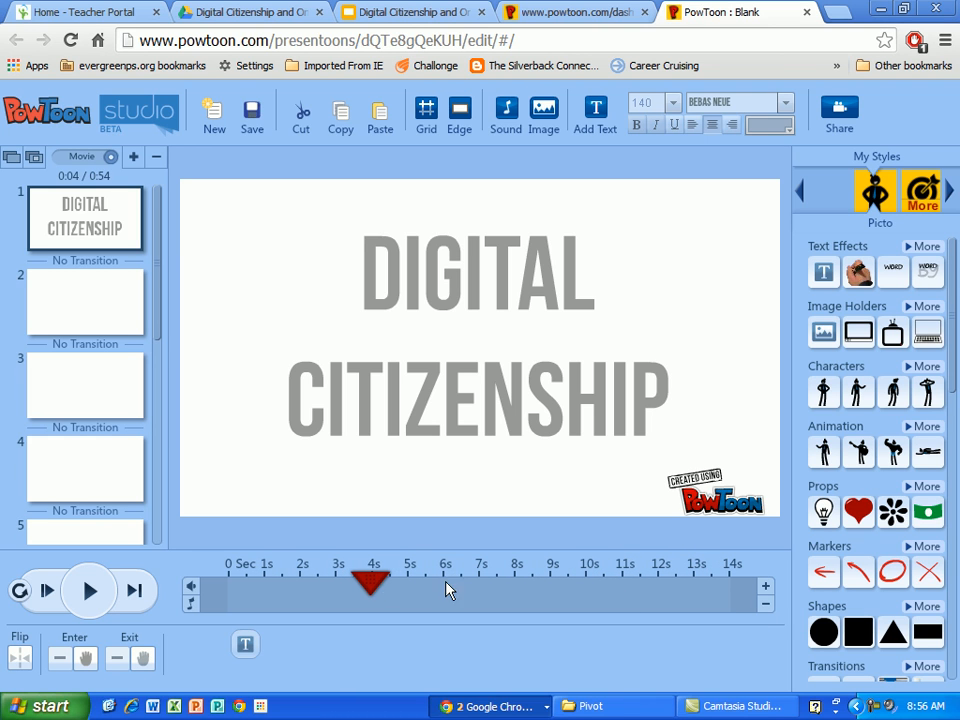
Add a text box just after the 5-second mark of slide 1, end it at about 11.5 seconds, and check the title's timing.
left_click_drag(369, 581, 412, 578)
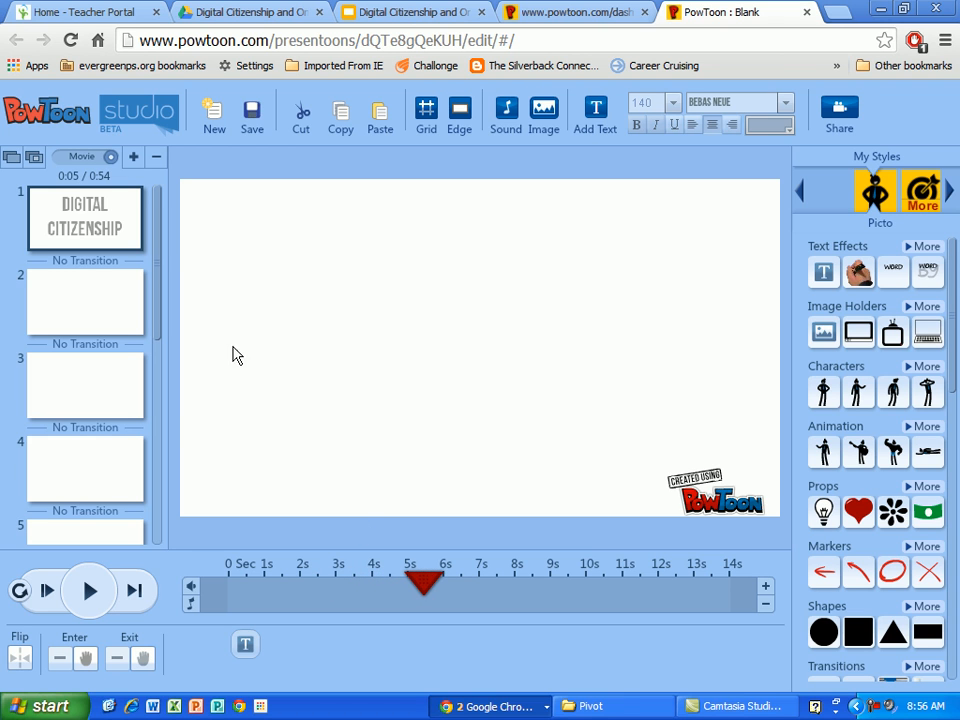
left_click(596, 110)
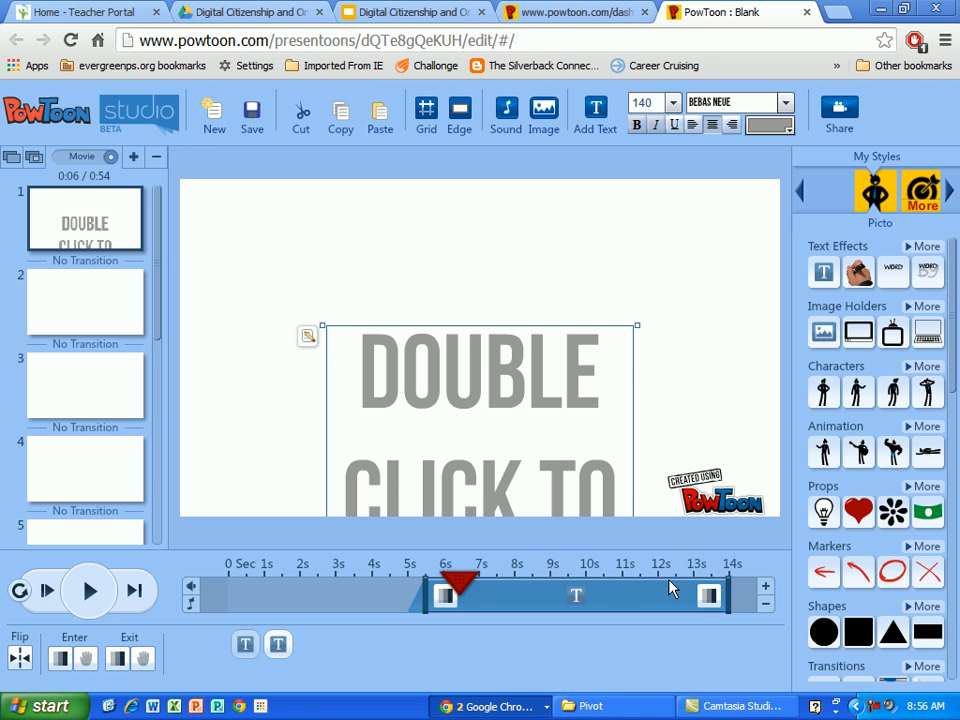
left_click_drag(730, 584, 634, 584)
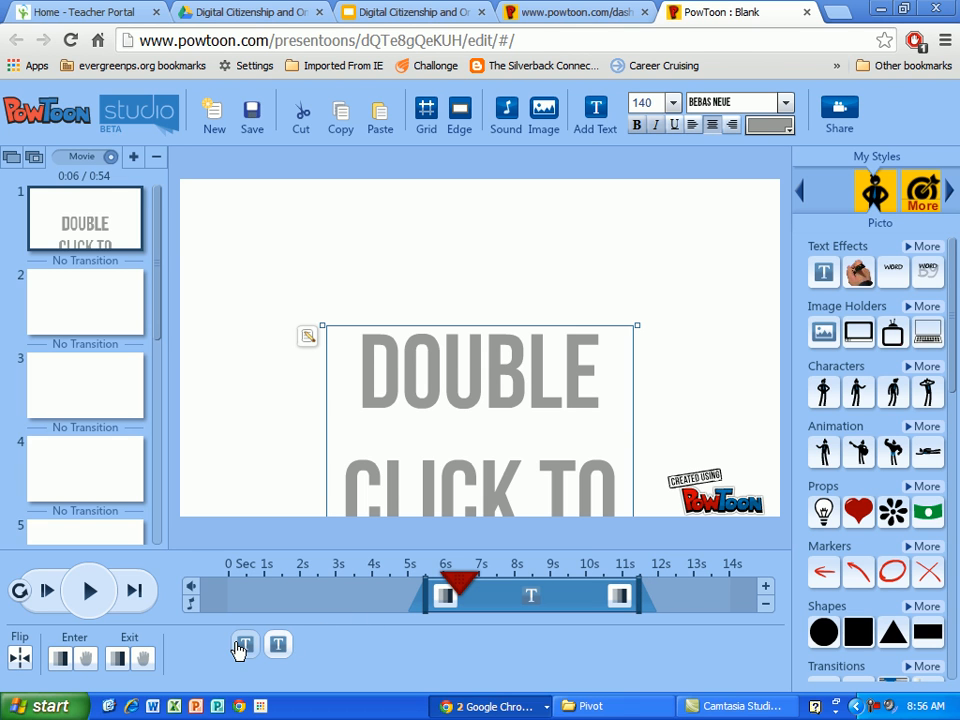
left_click(238, 649)
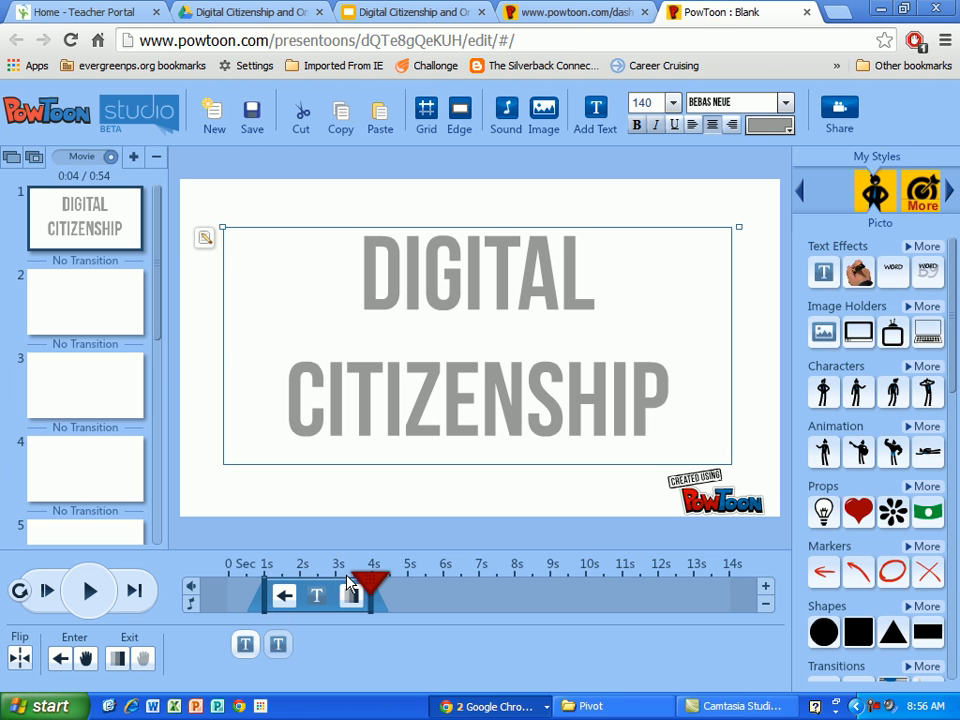
Move the new text box up to the title's height and widen it toward the slide's left edge.
left_click(279, 646)
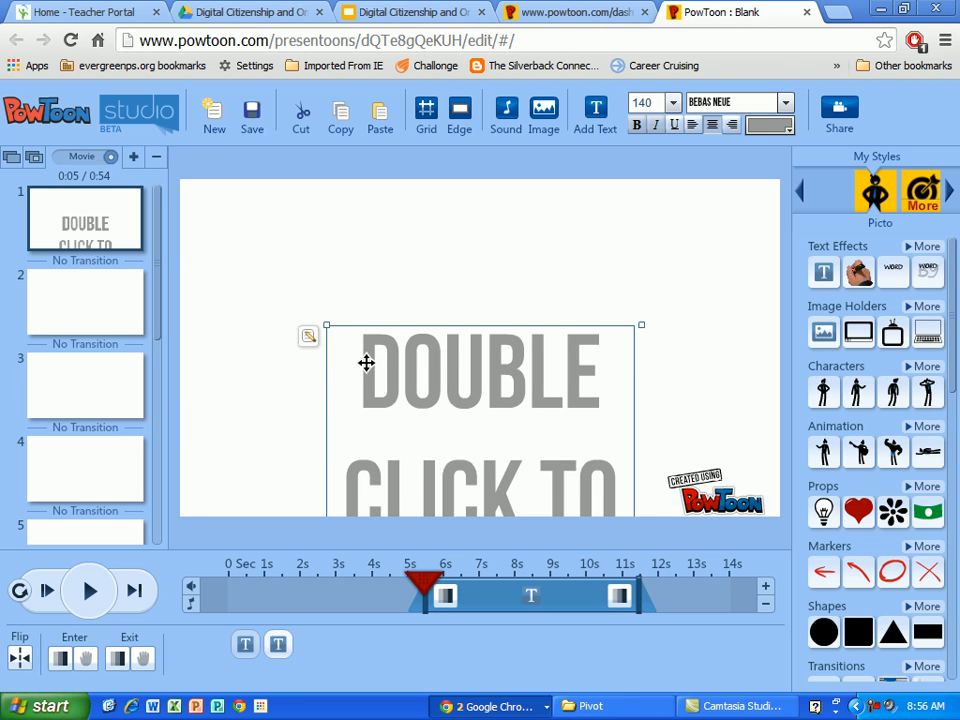
left_click_drag(405, 328, 404, 225)
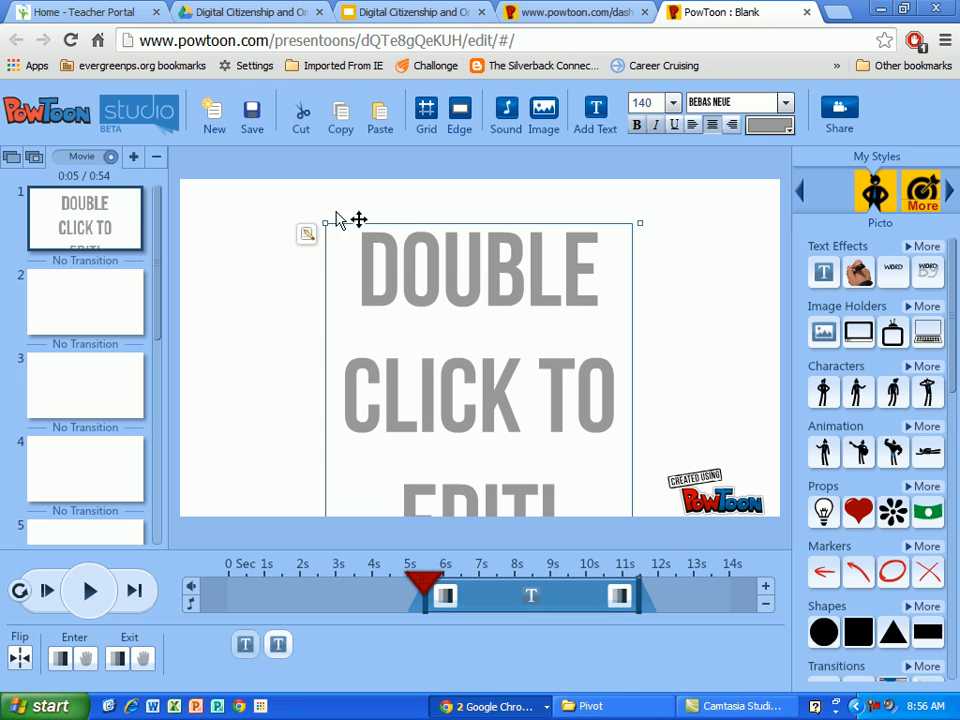
left_click_drag(323, 222, 231, 222)
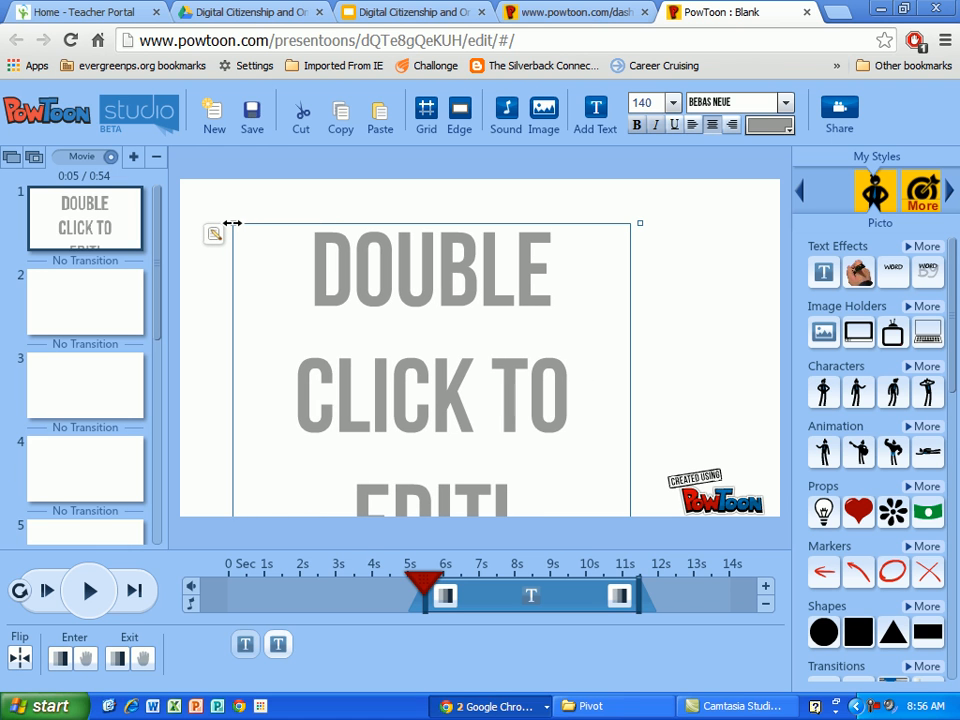
Replace the new text box's placeholder with "AND ONLINE SAFETY", one word per line, and apply the text.
double_click(323, 271)
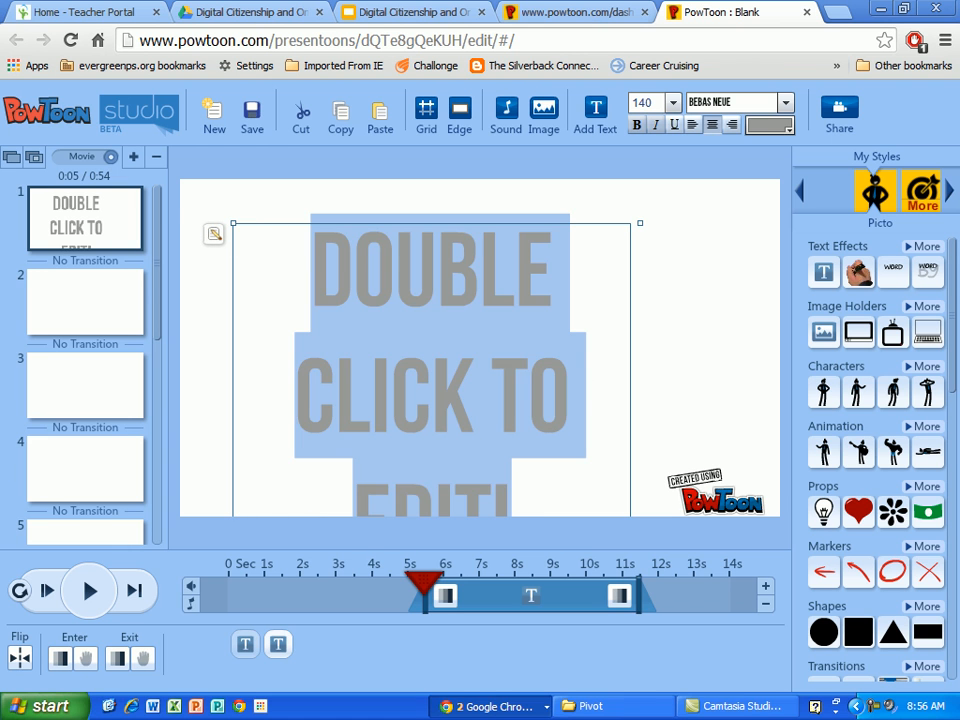
left_click(214, 234)
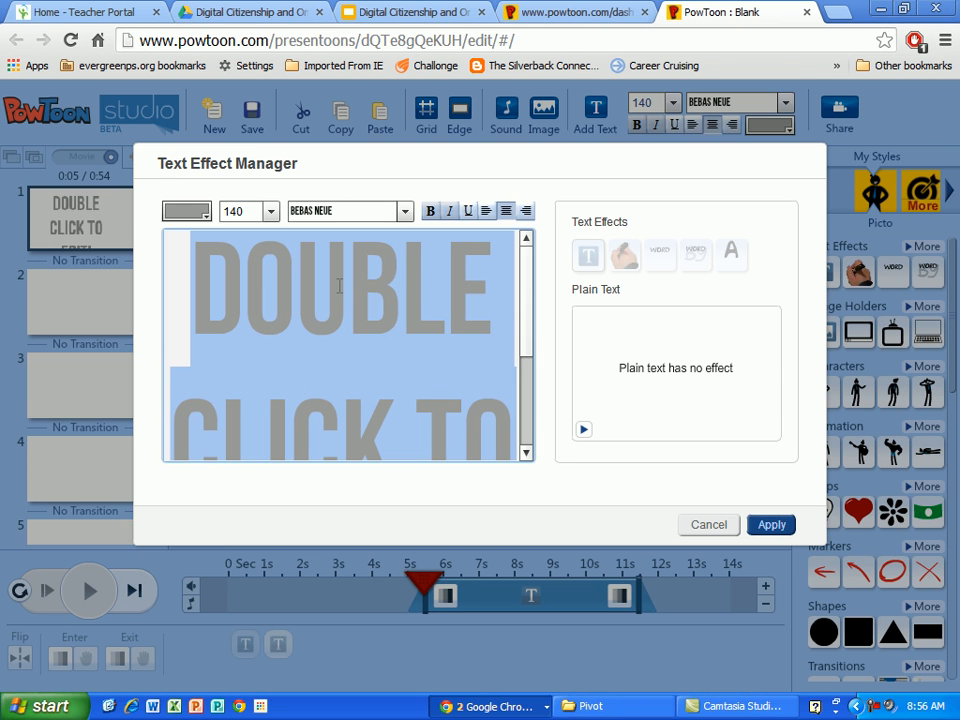
type("AND")
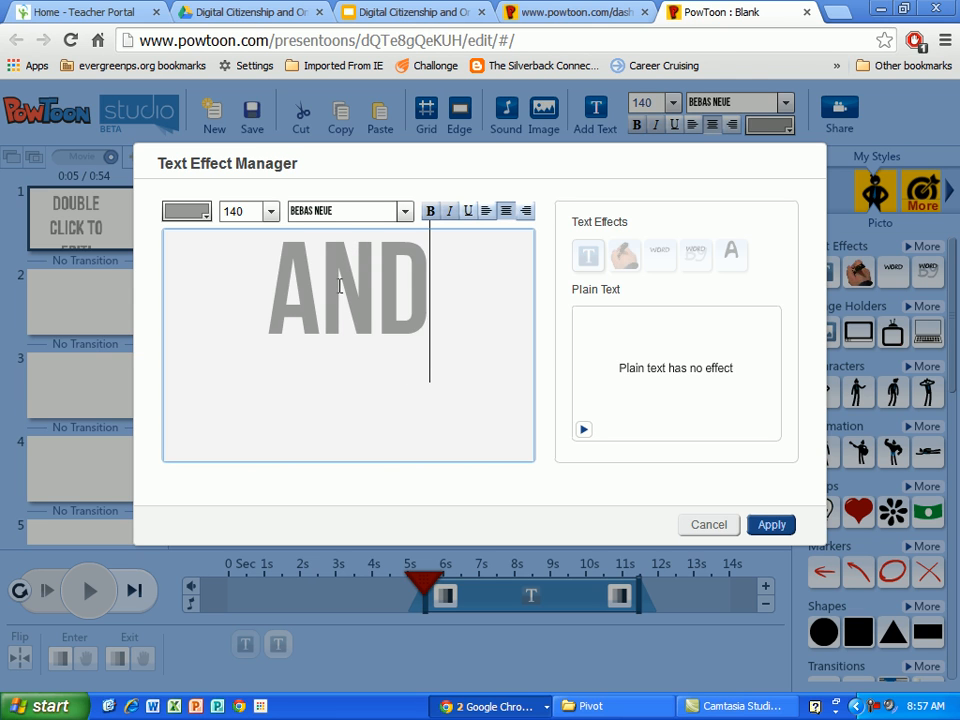
key("Return")
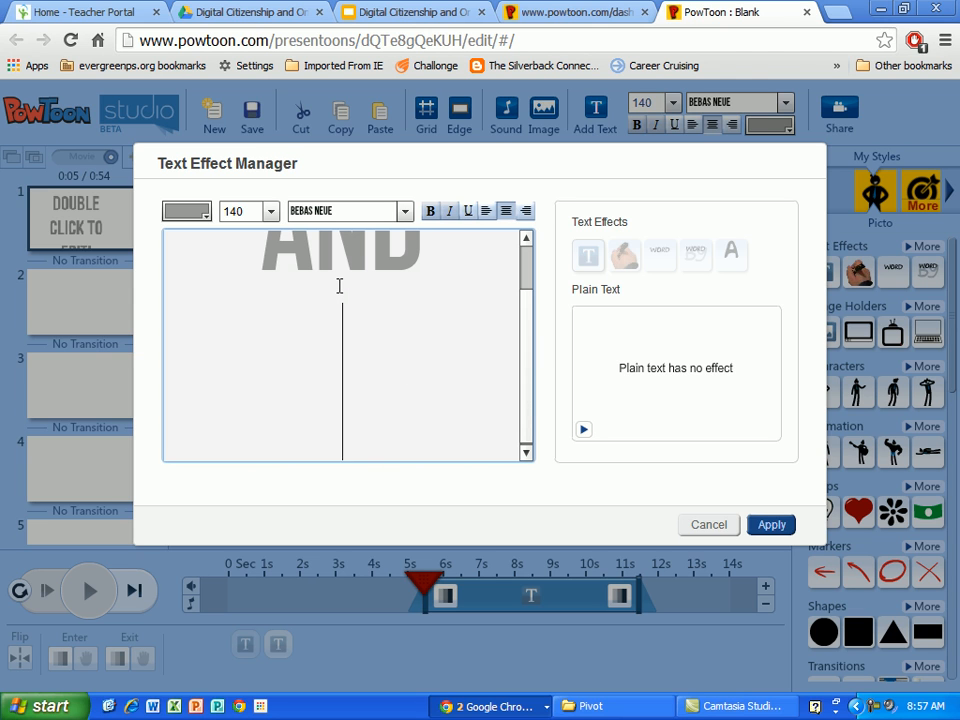
type("ONLINE")
key("Return")
type("S")
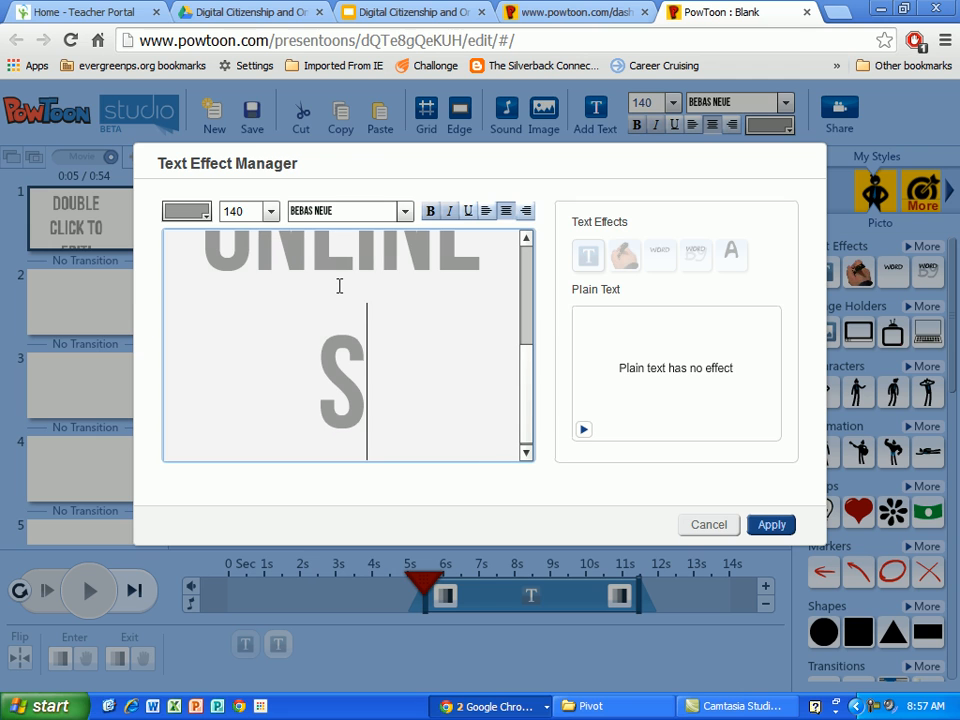
type("AFETY")
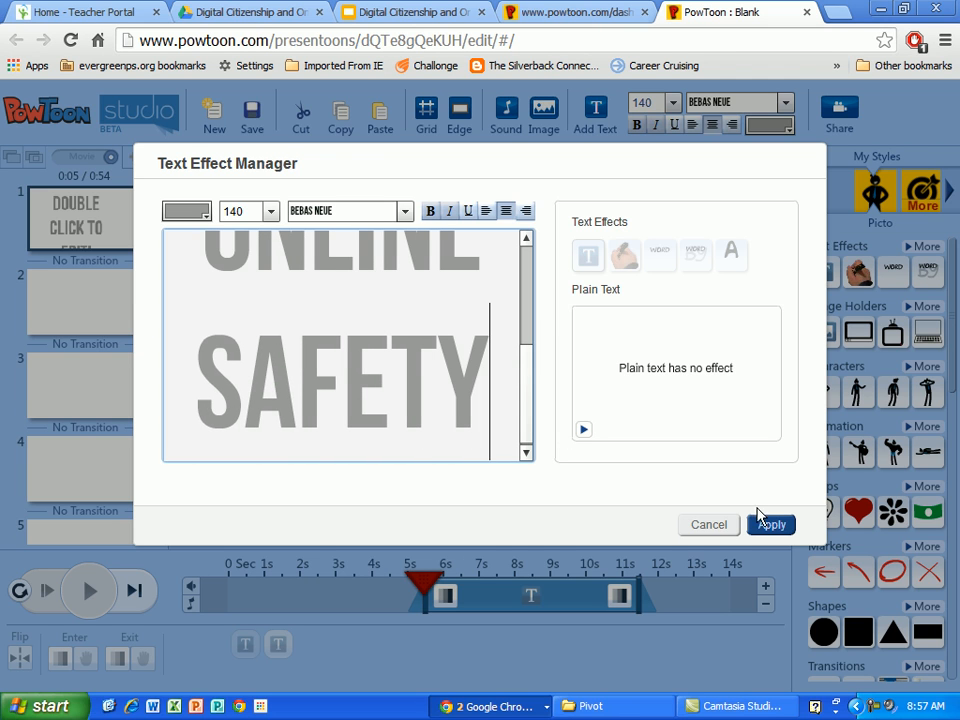
left_click(770, 524)
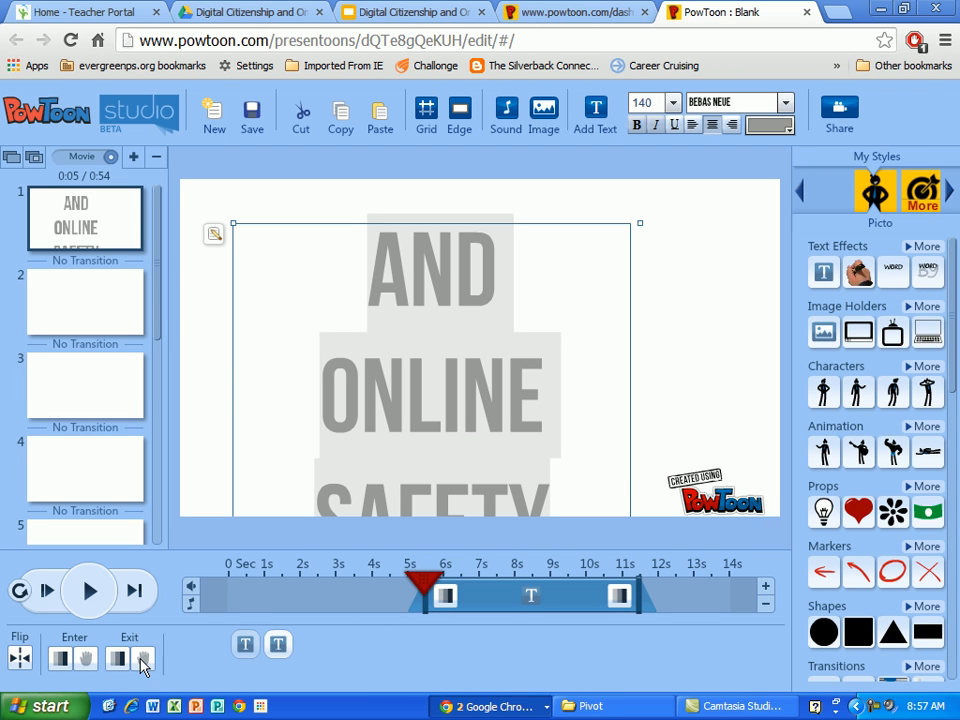
Give the "AND ONLINE SAFETY" text a Left enter effect and a Right exit effect, both with the hand.
left_click(69, 667)
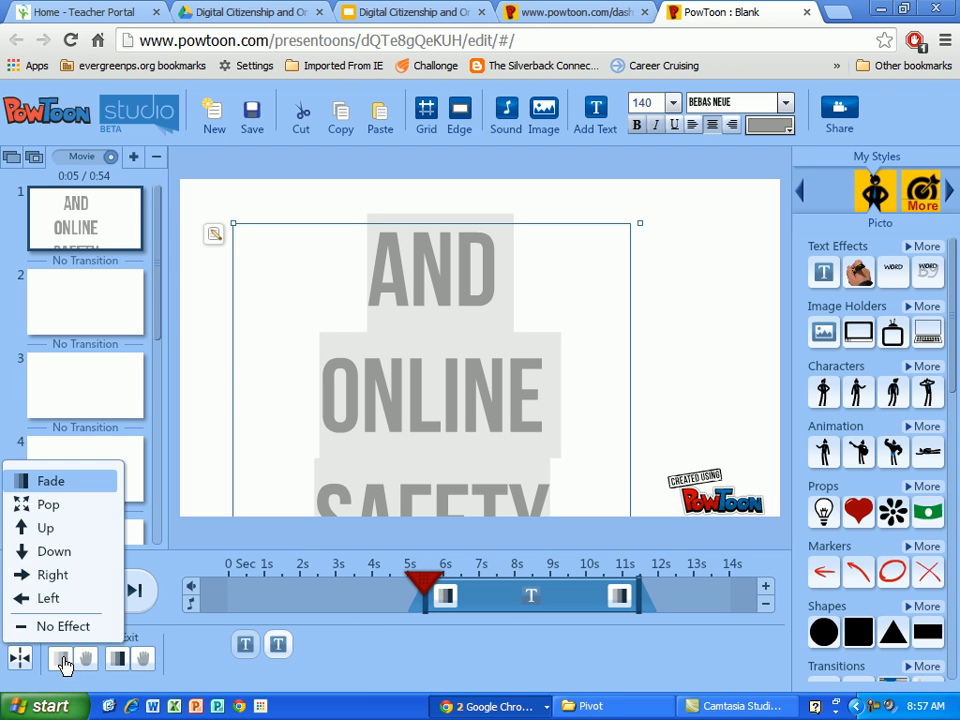
left_click(56, 598)
left_click(87, 660)
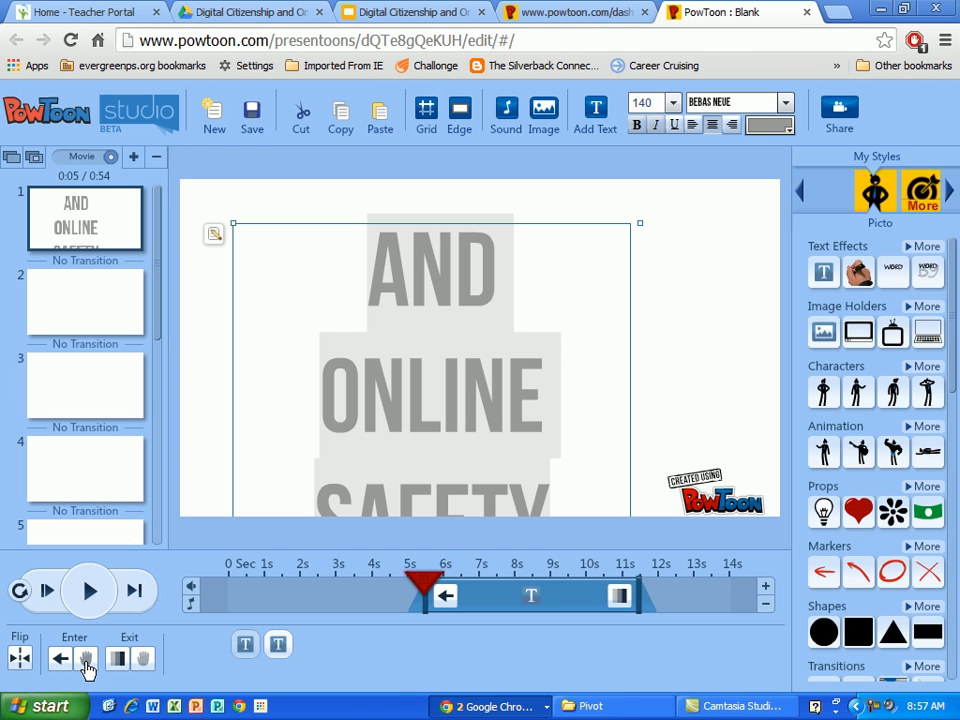
left_click(618, 600)
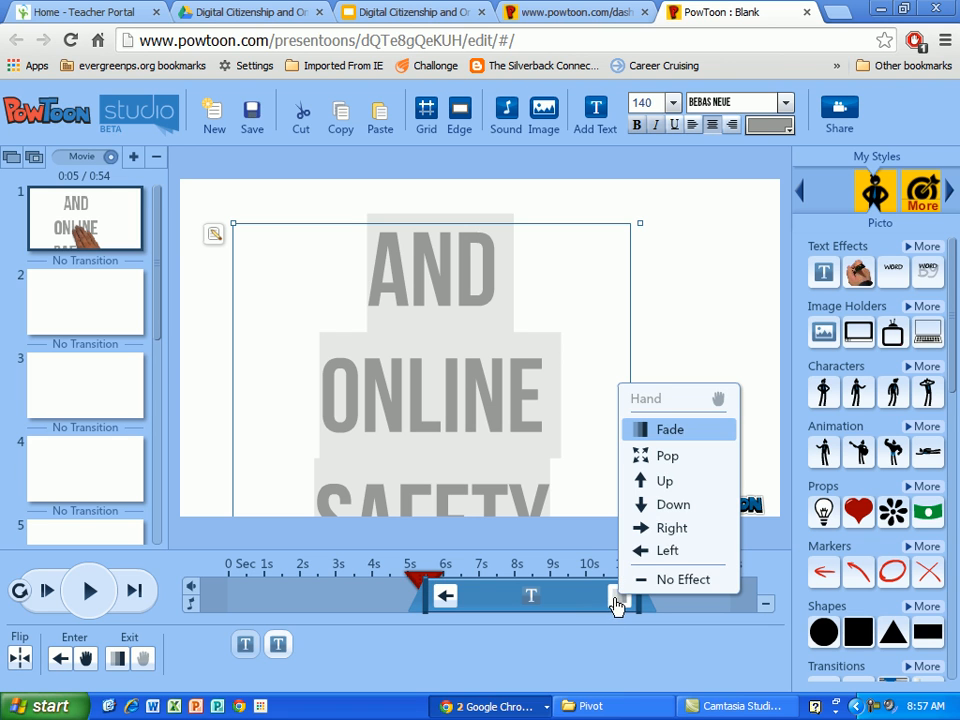
left_click(669, 530)
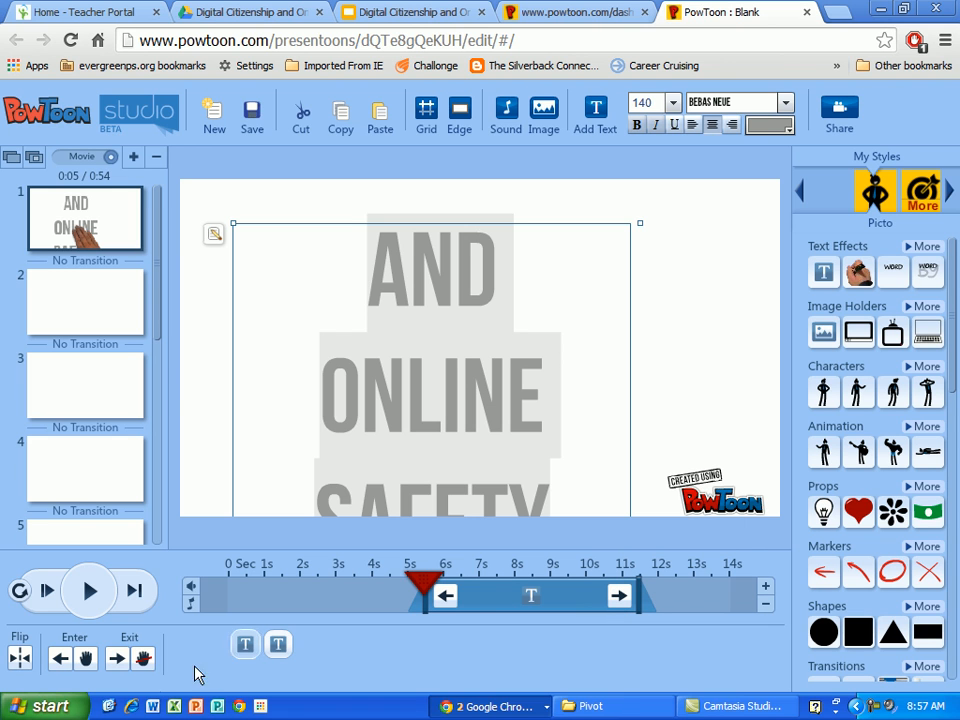
left_click(143, 659)
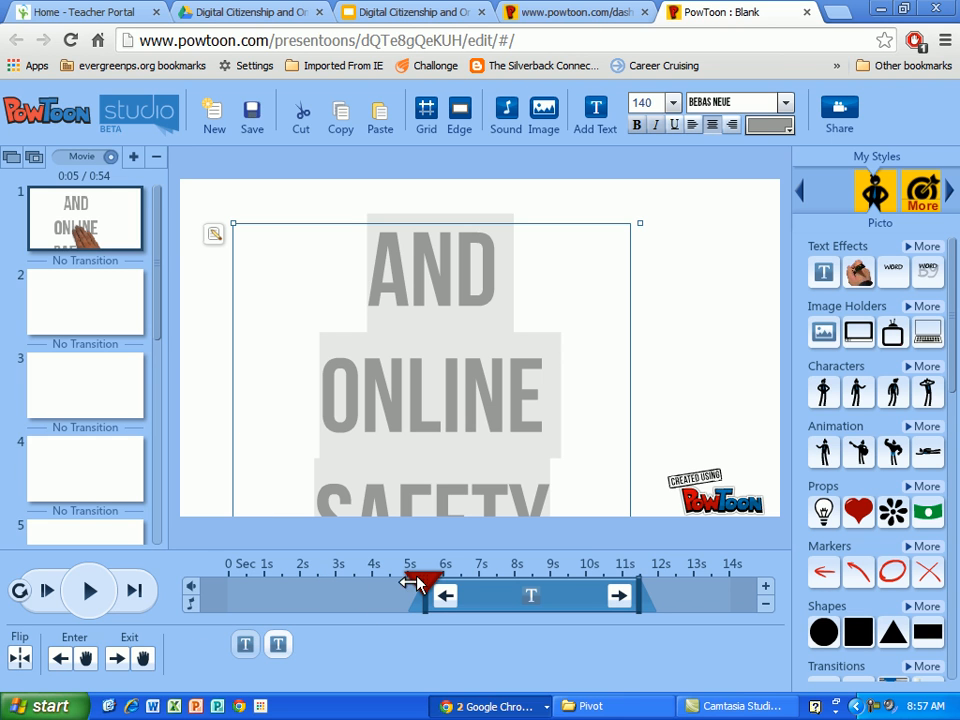
Play slide 1 from its beginning to review both animated title texts.
left_click_drag(422, 580, 226, 580)
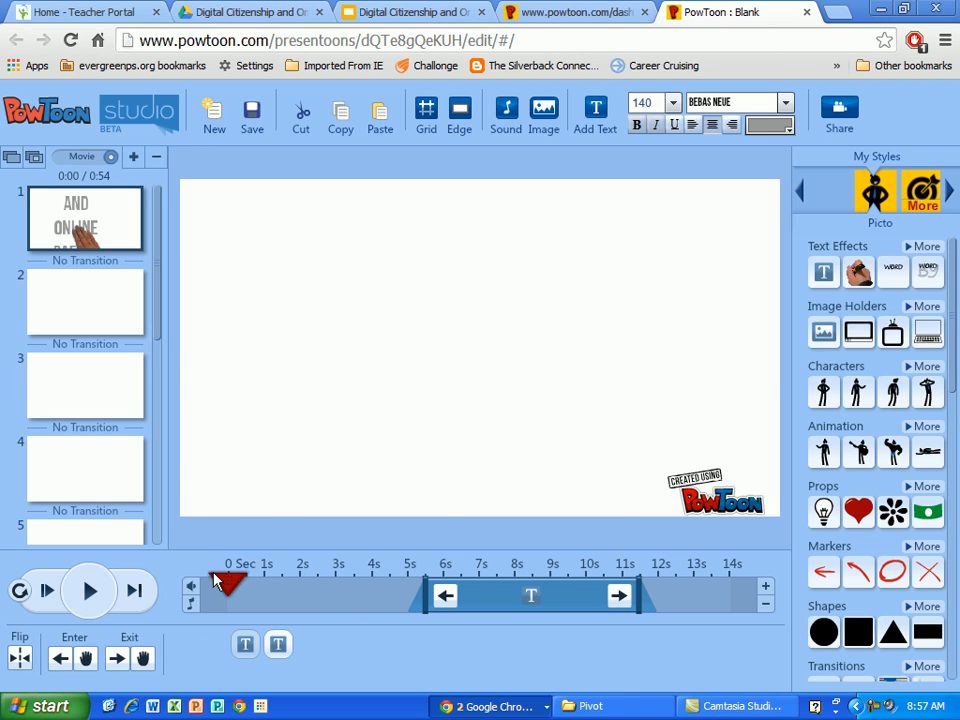
left_click(90, 591)
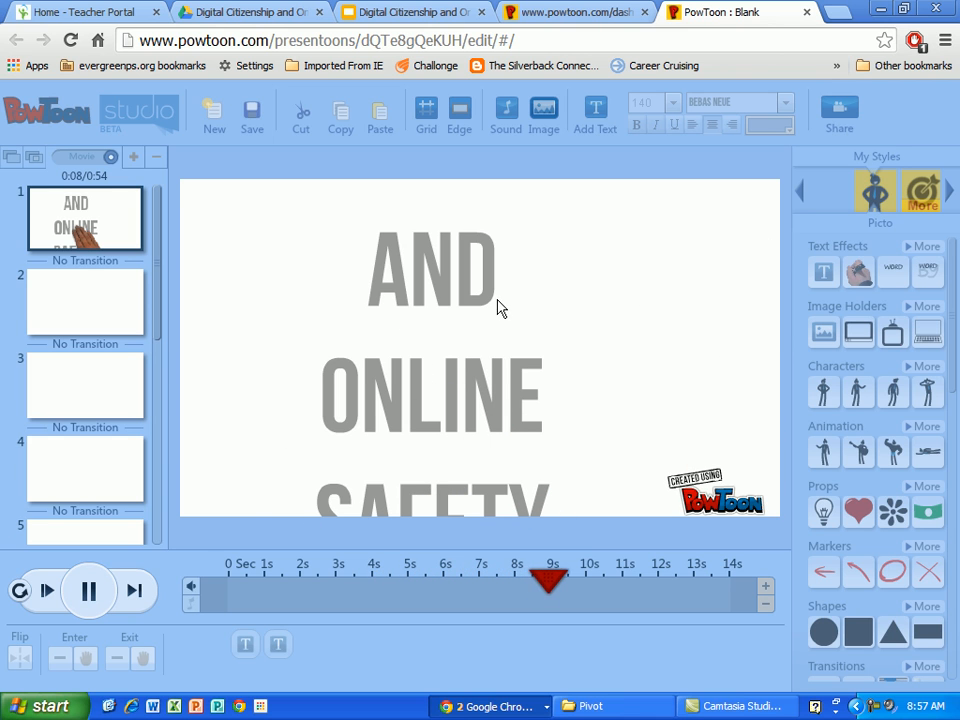
Reduce the "AND ONLINE SAFETY" text to size 78, apply it, and move its box to the middle of slide 1.
left_click(100, 590)
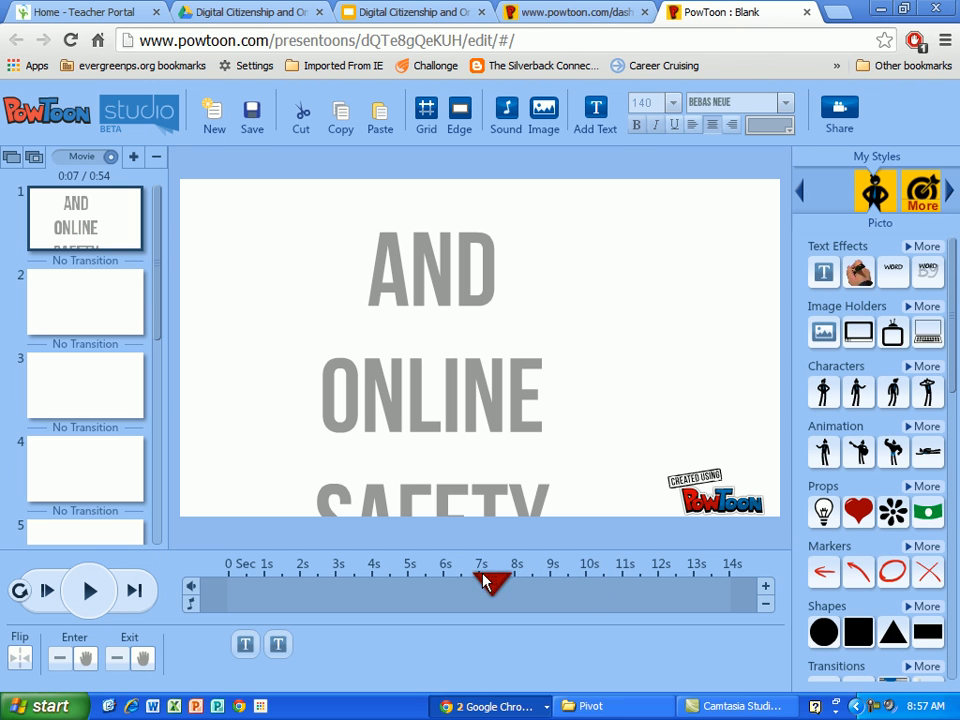
left_click_drag(433, 581, 398, 583)
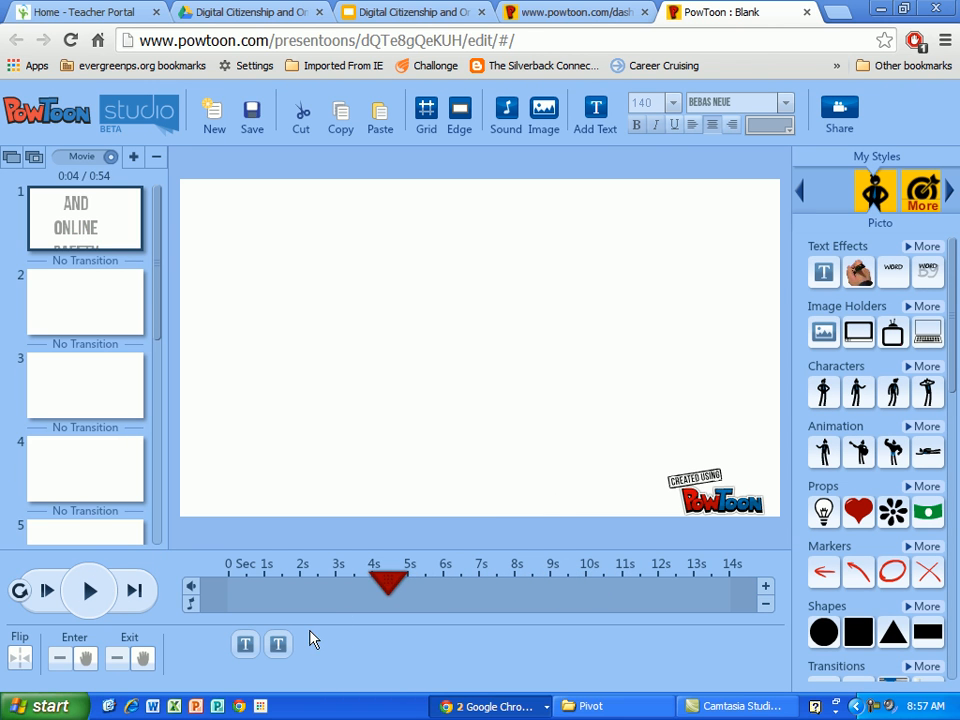
left_click(278, 643)
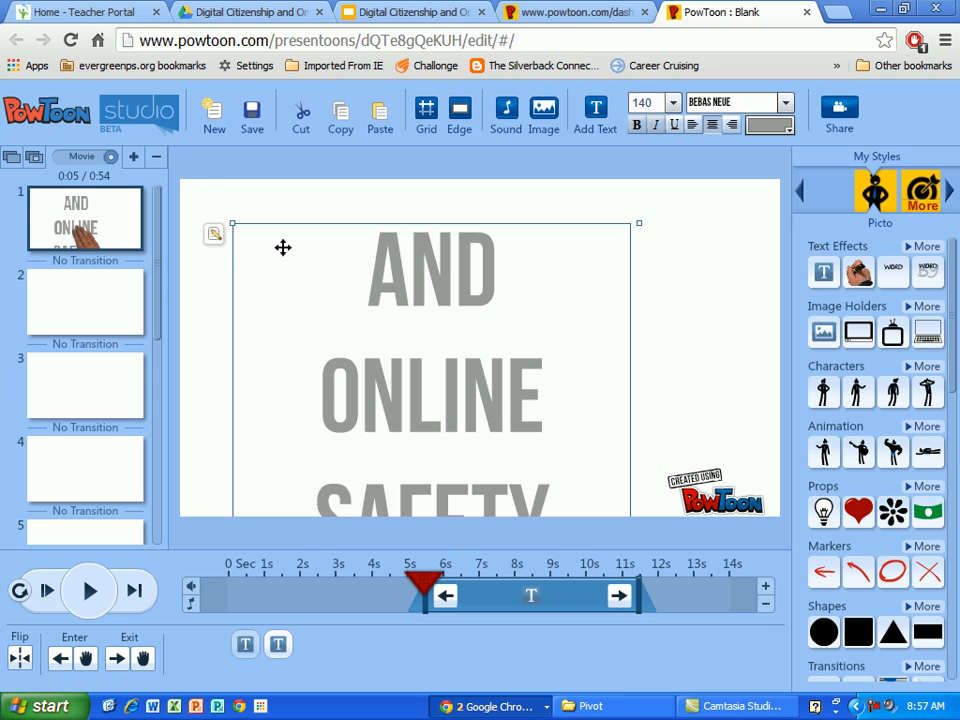
left_click(213, 236)
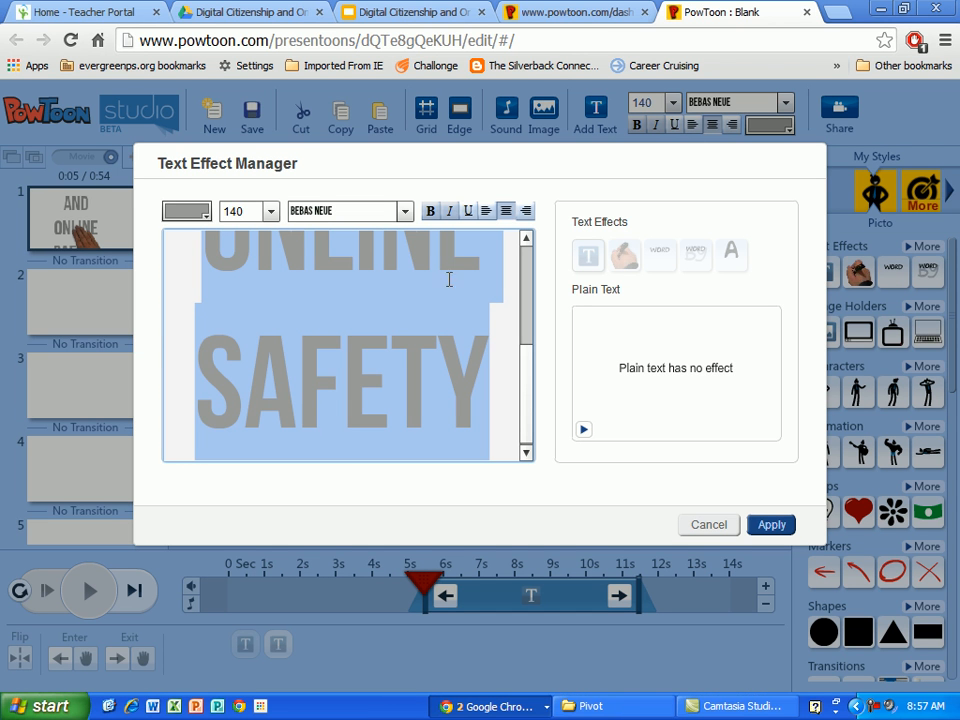
left_click(270, 211)
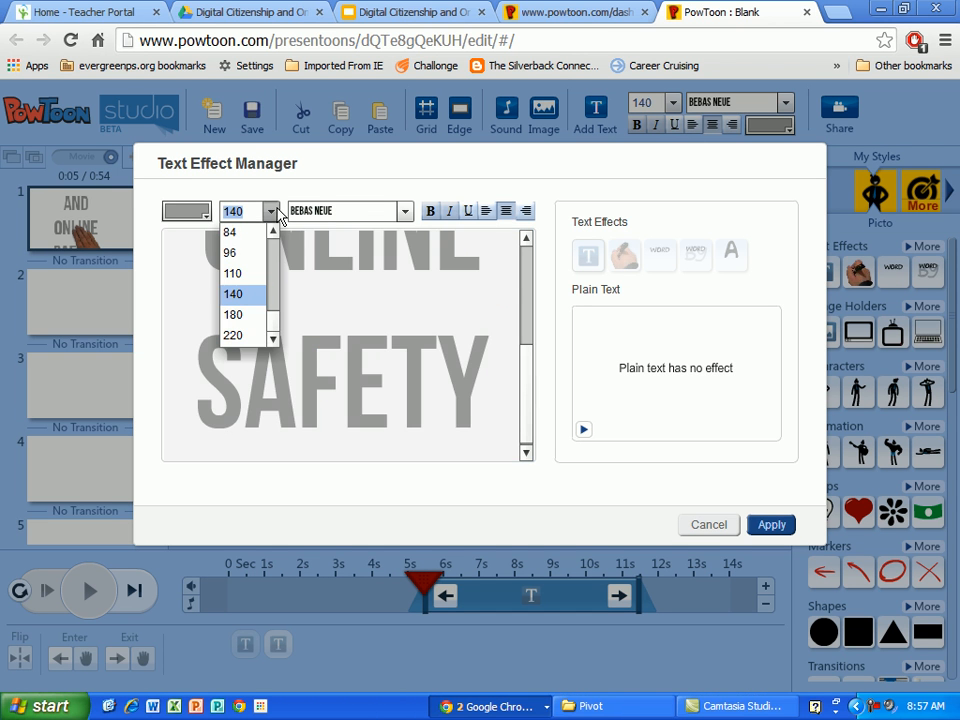
left_click(250, 233)
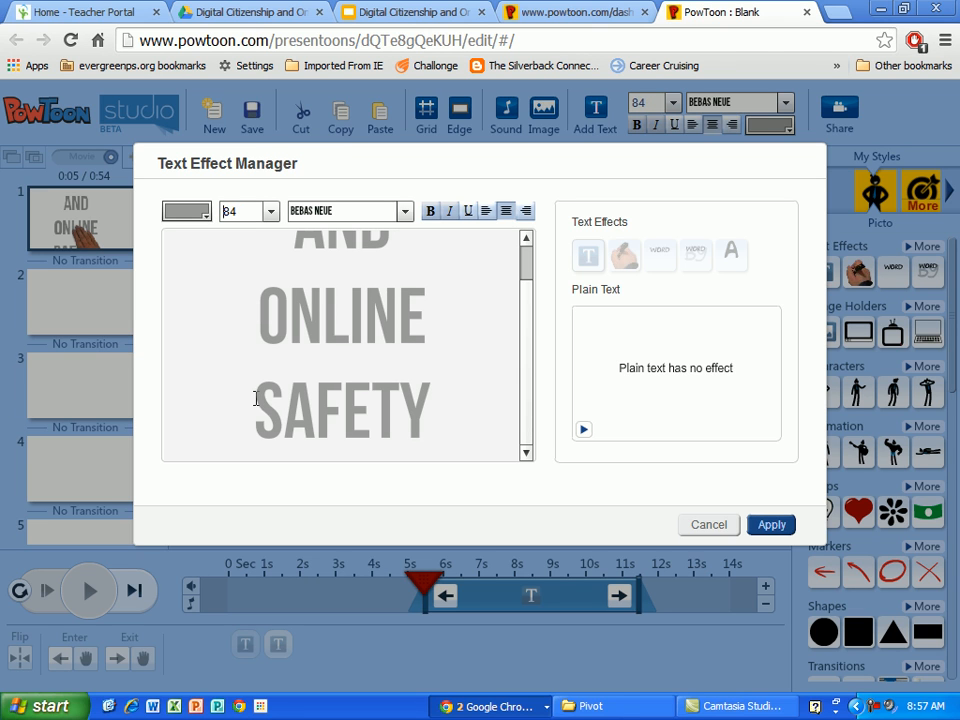
left_click_drag(258, 312, 470, 393)
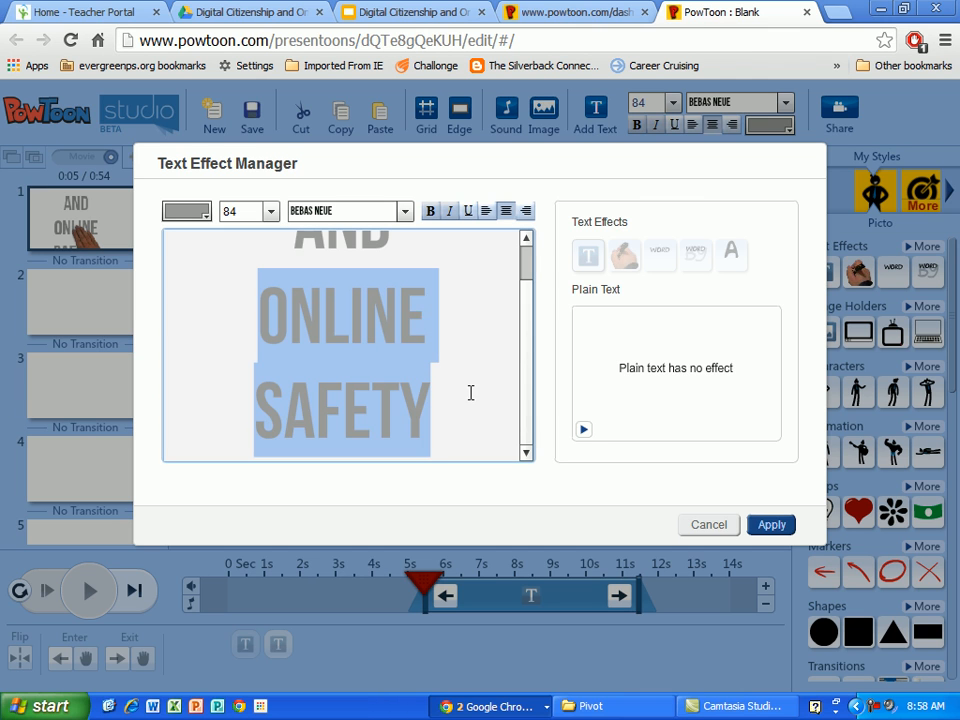
left_click(271, 212)
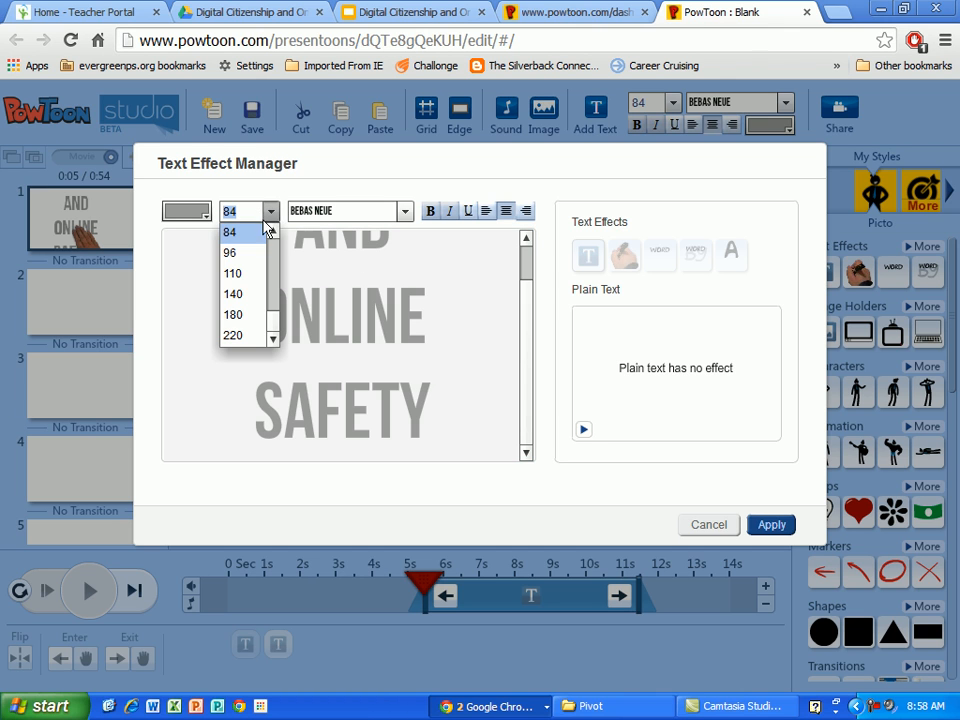
left_click(271, 233)
left_click(253, 234)
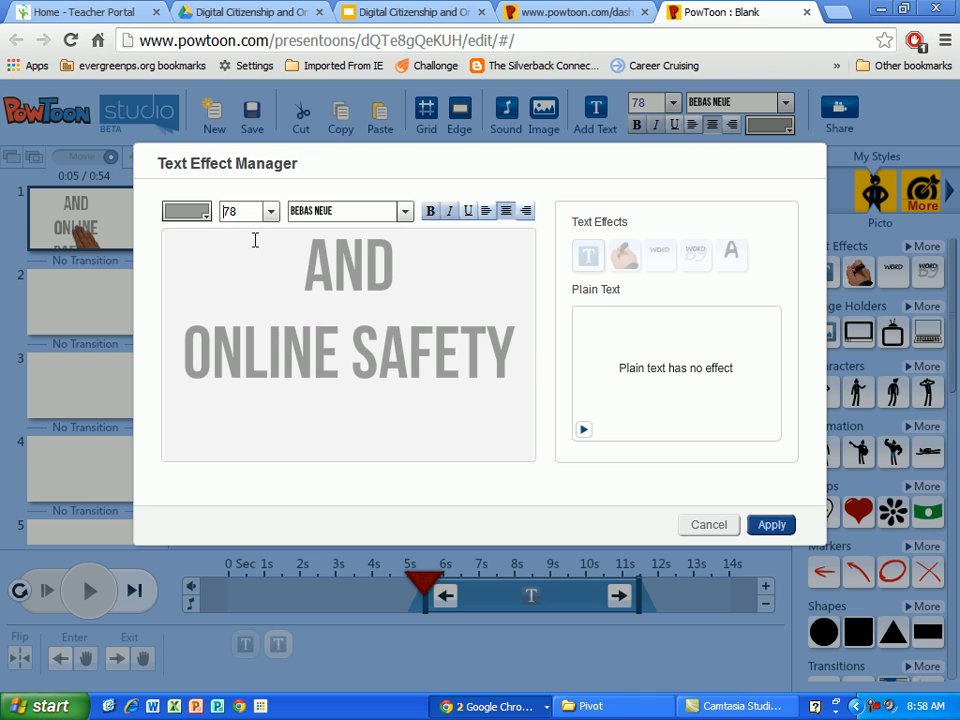
left_click(770, 524)
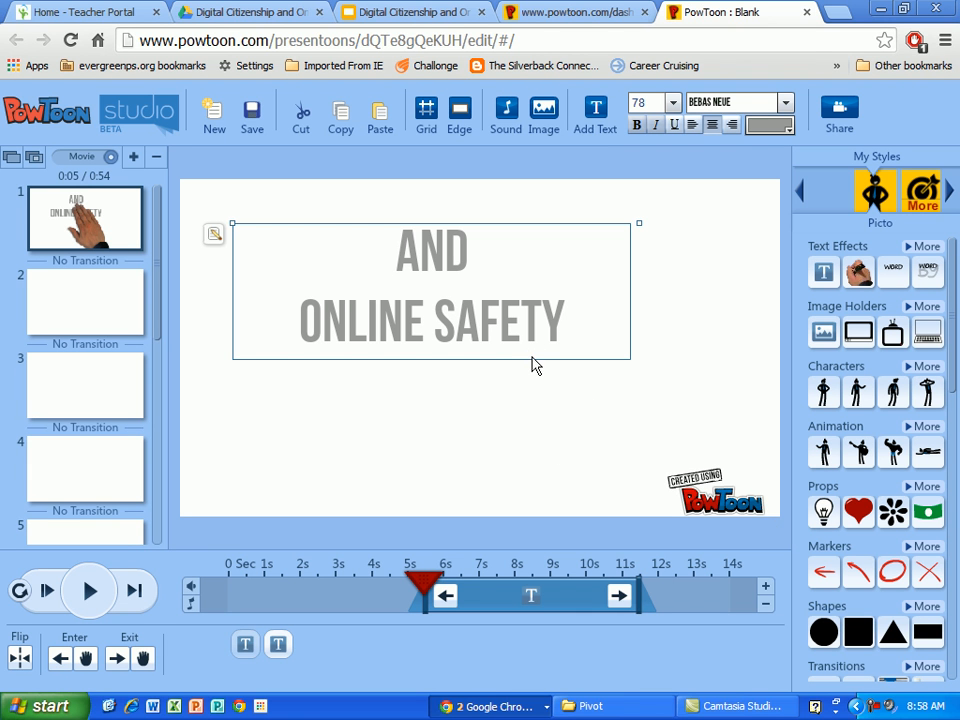
left_click_drag(523, 355, 572, 403)
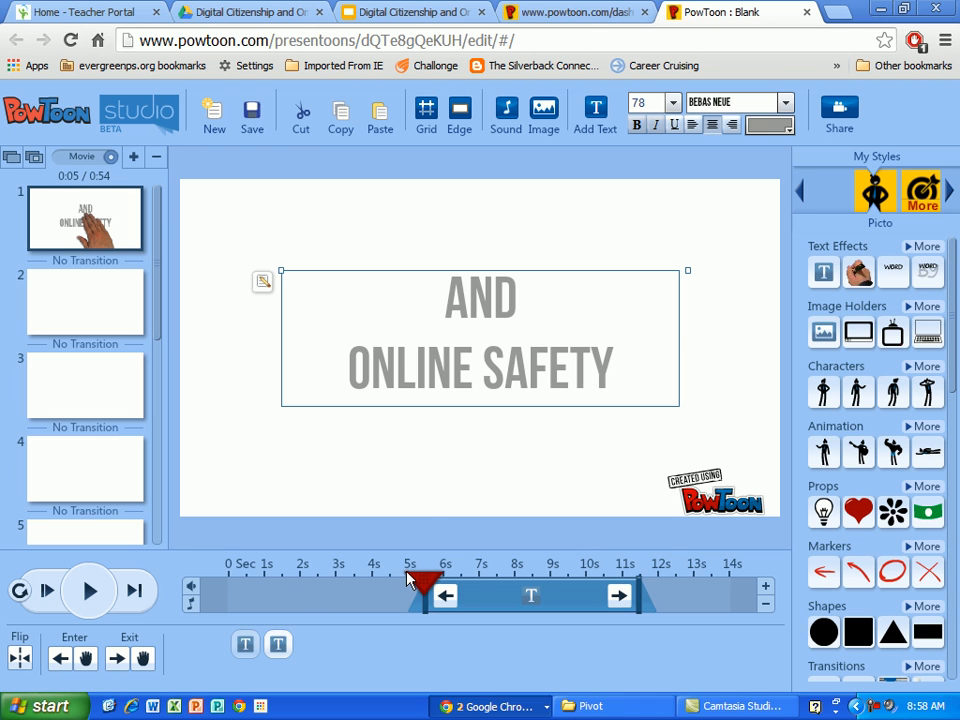
Play slide 1 from 0 seconds to check the resized and repositioned second title text.
left_click_drag(412, 577, 161, 579)
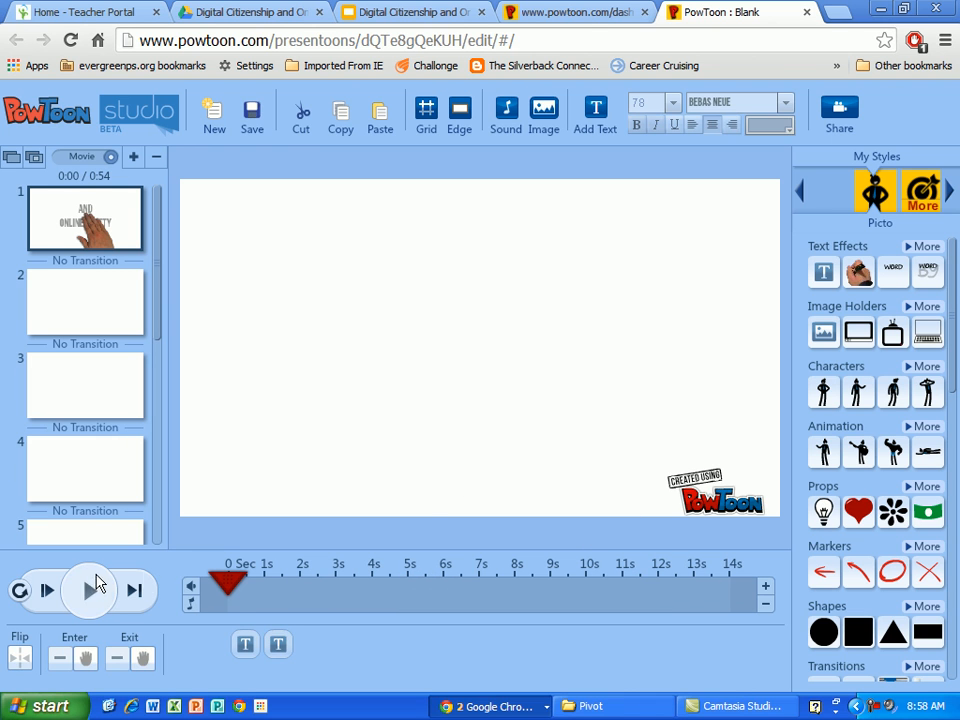
left_click(90, 590)
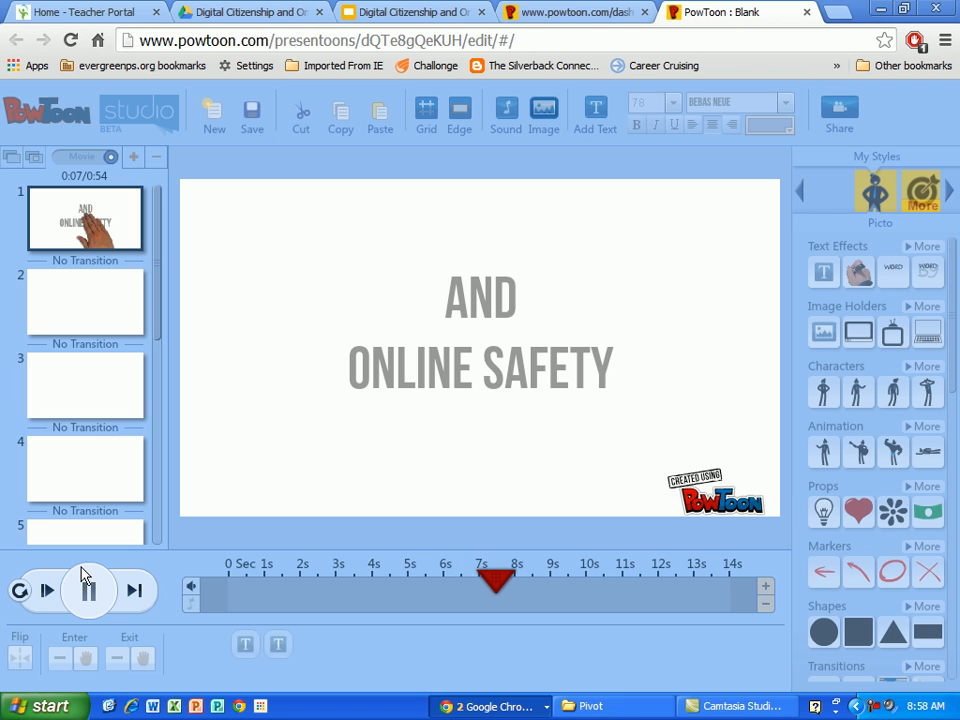
left_click(86, 594)
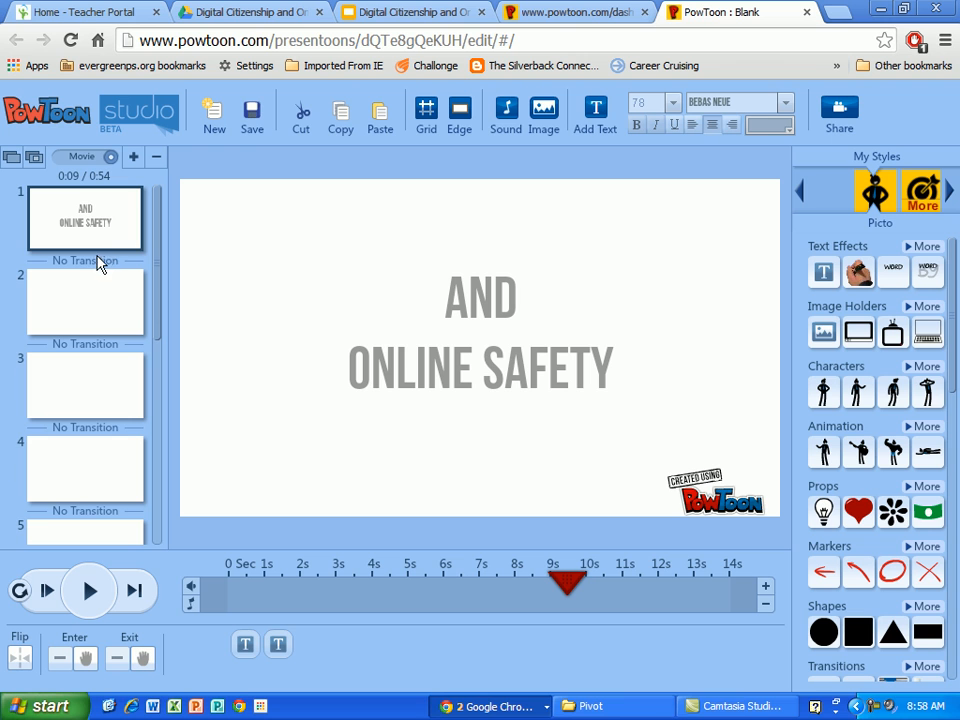
Apply the Sqweegee transition between slides 1 and 2.
scroll(946, 380, "down", 3)
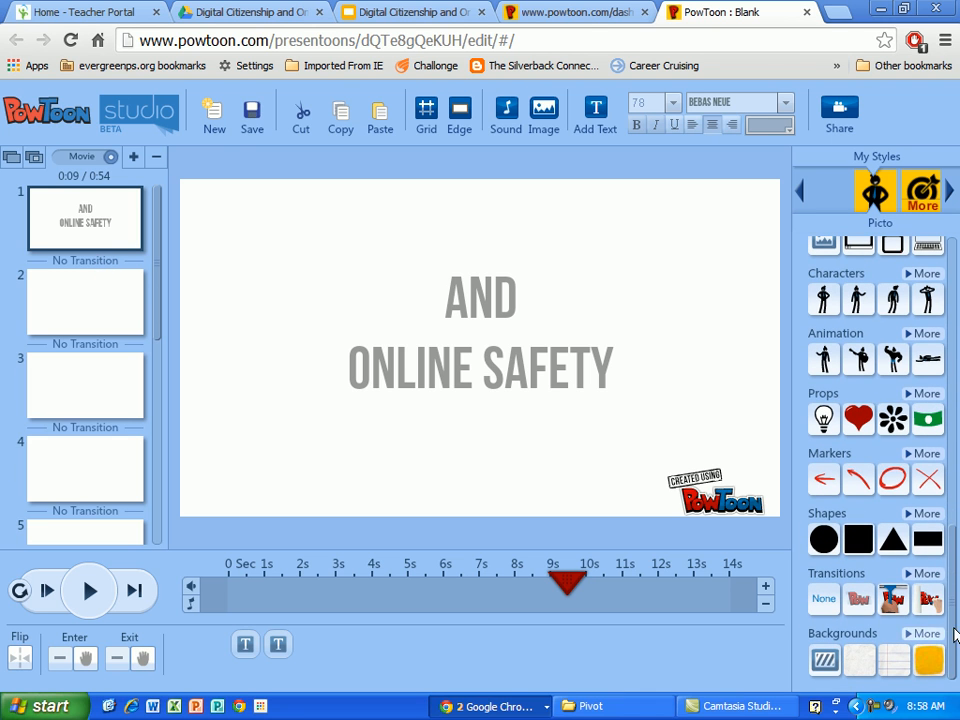
left_click(906, 575)
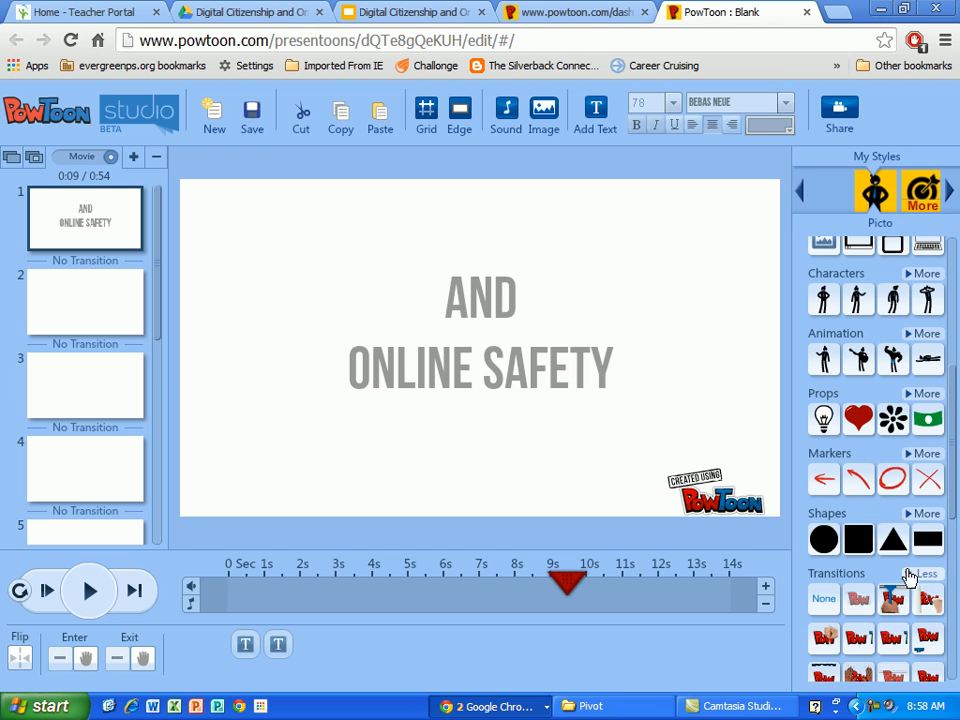
scroll(950, 510, "down", 3)
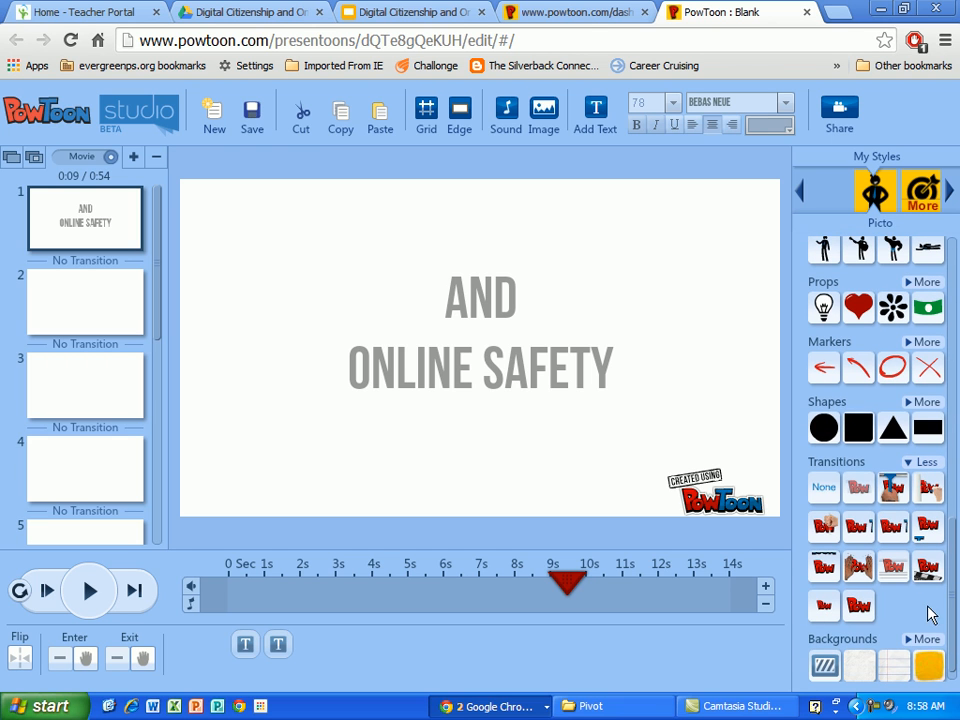
left_click(888, 487)
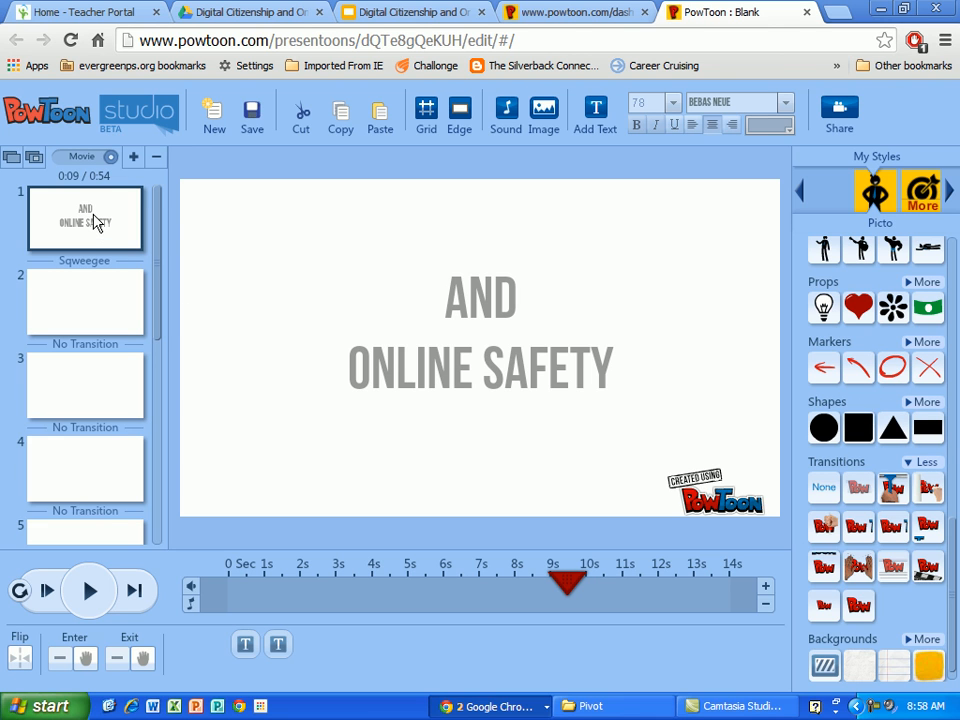
Play from the start of slide 1 through the transition into slide 2.
left_click_drag(570, 592, 182, 600)
left_click(112, 596)
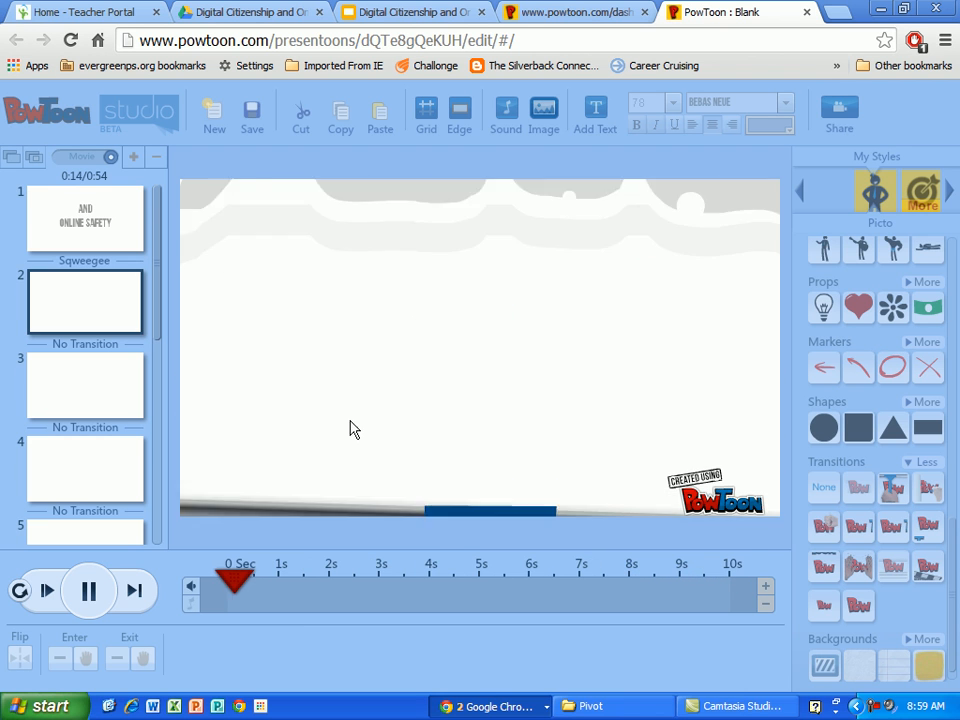
left_click(92, 590)
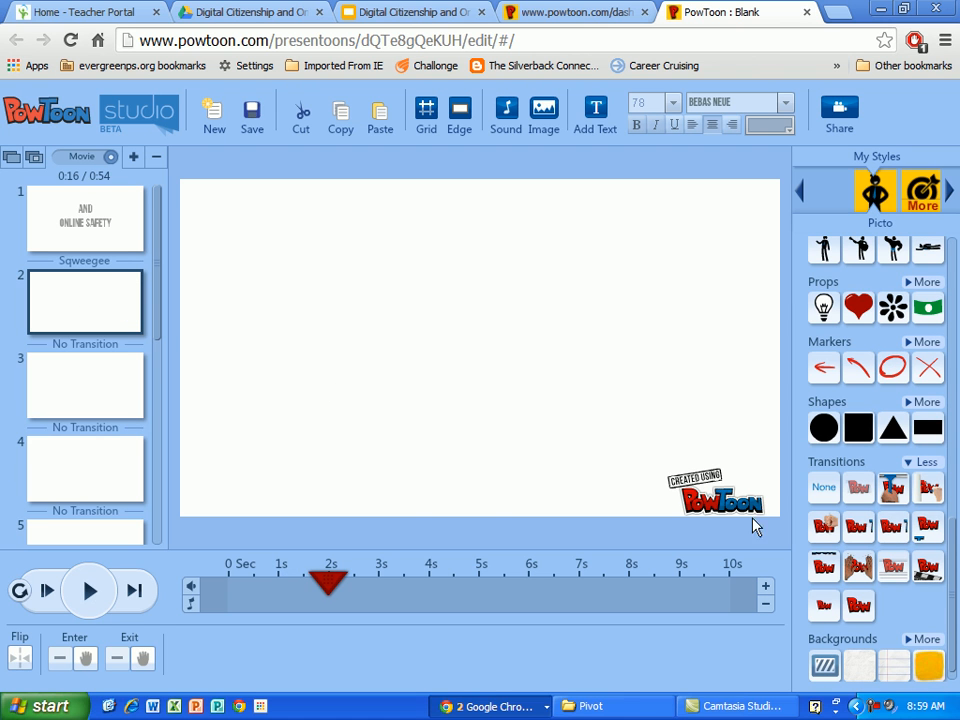
Give slide 1 a plain coral-red background and play the slide to check the titles against it.
left_click(111, 245)
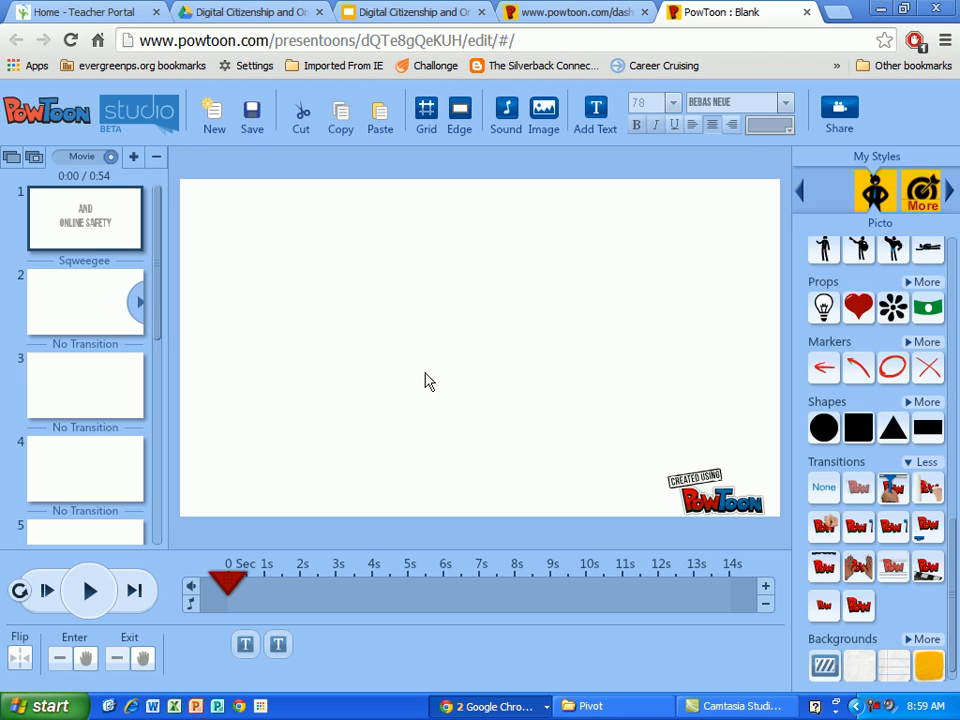
left_click(924, 640)
left_click(911, 637)
left_click_drag(953, 594, 954, 650)
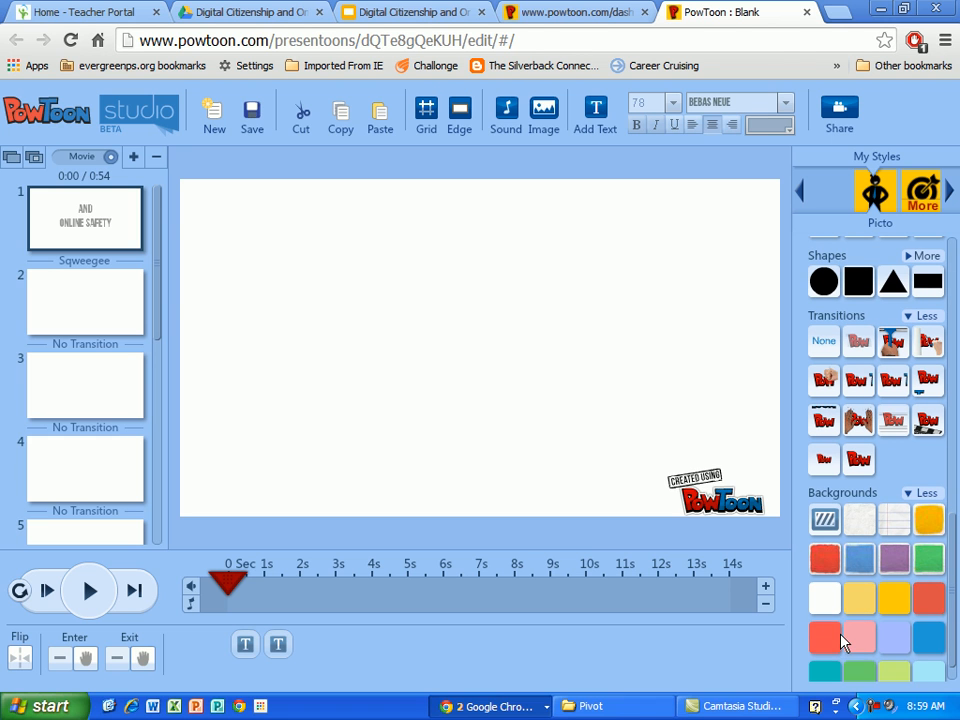
left_click(836, 640)
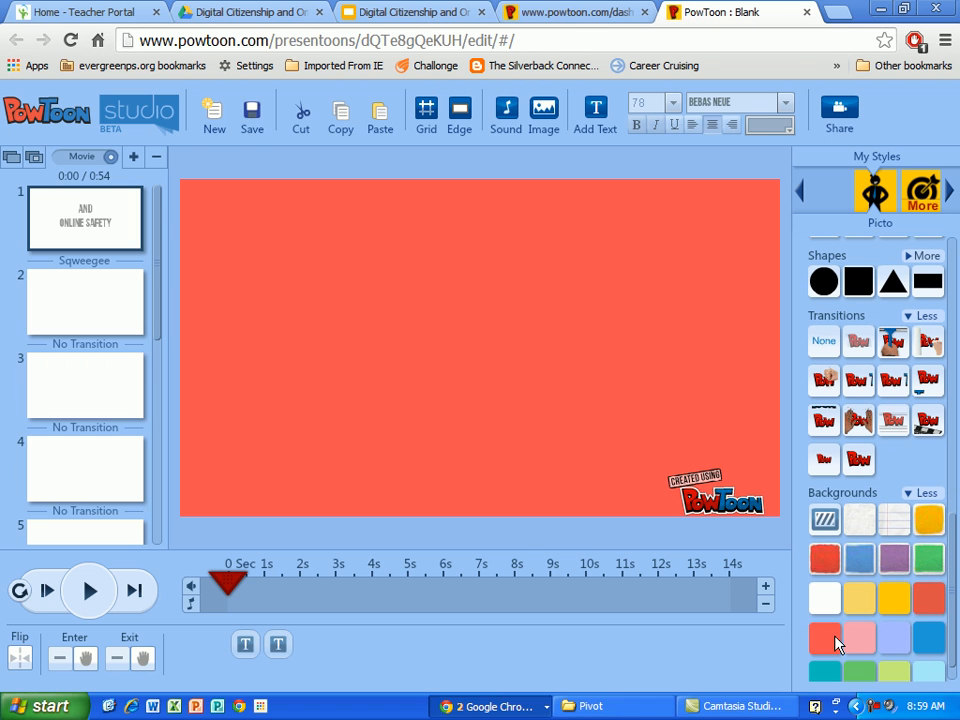
left_click(98, 600)
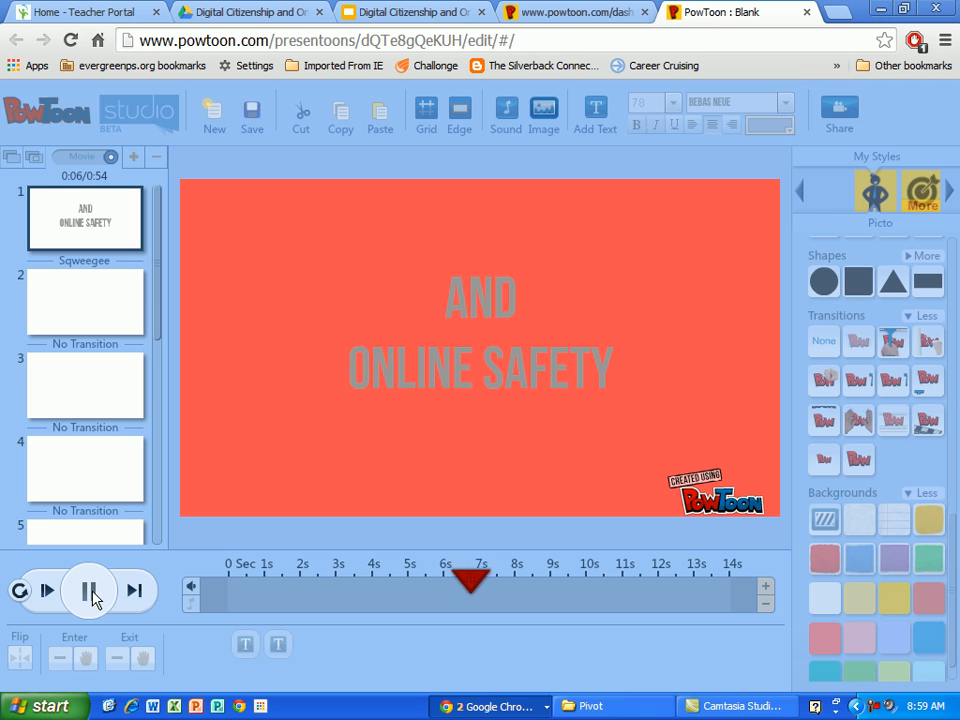
left_click(90, 592)
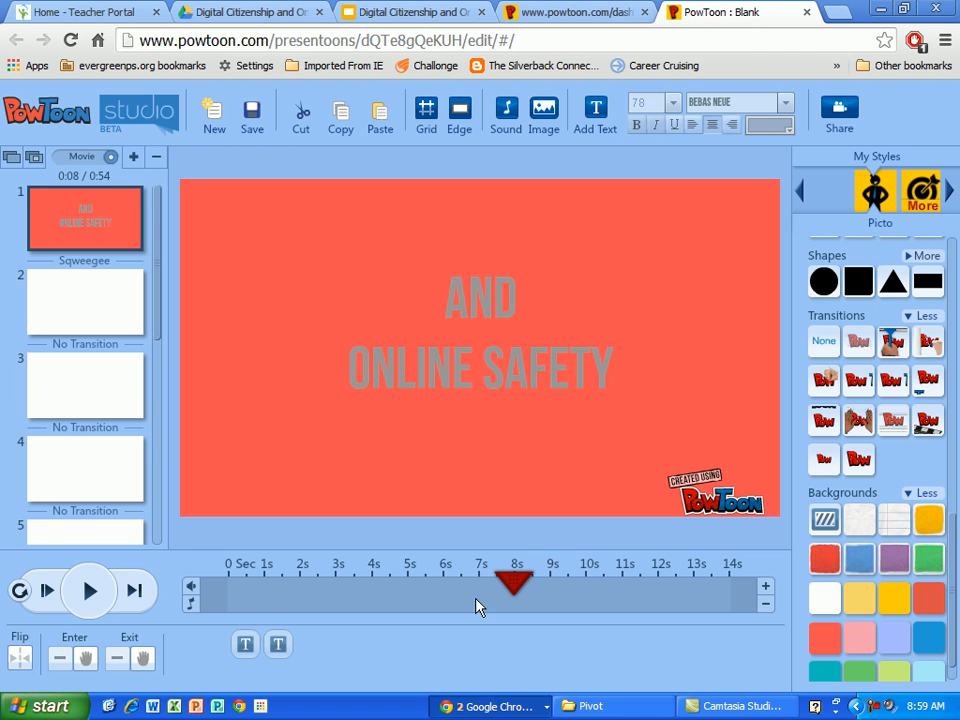
Shorten the "AND ONLINE SAFETY" text to end before 10 seconds and add a new text box starting at 10 seconds.
left_click(281, 644)
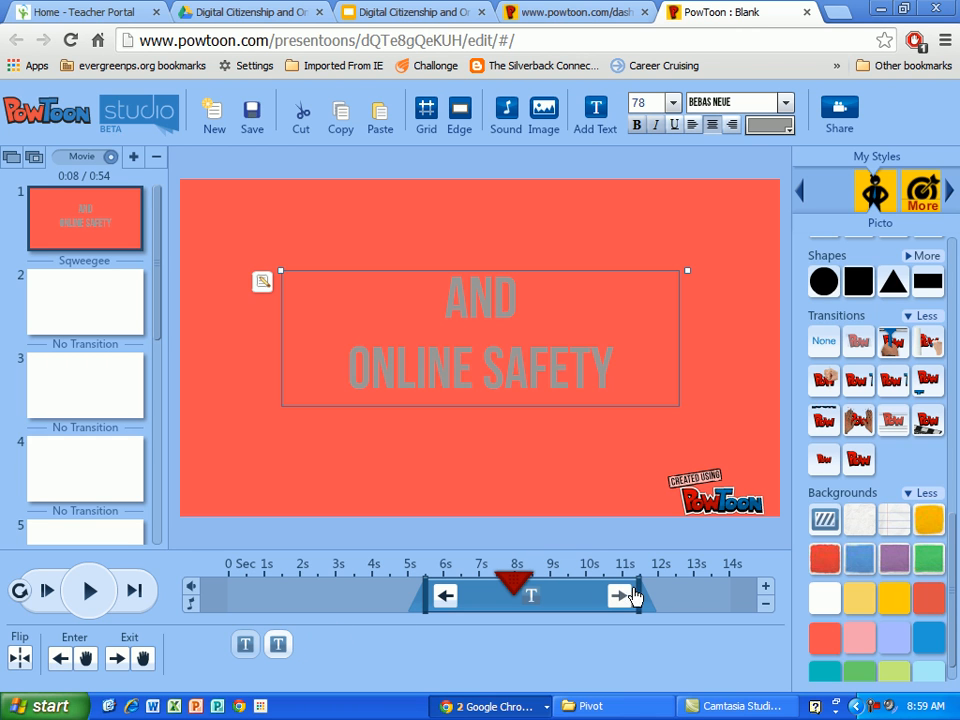
left_click_drag(634, 594, 586, 582)
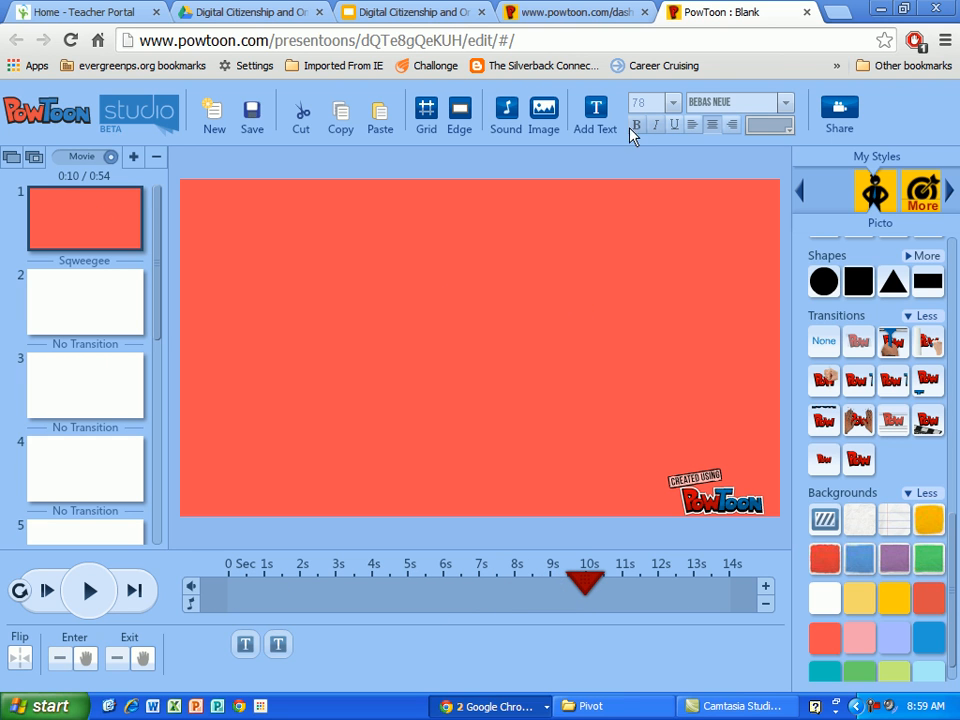
left_click(598, 112)
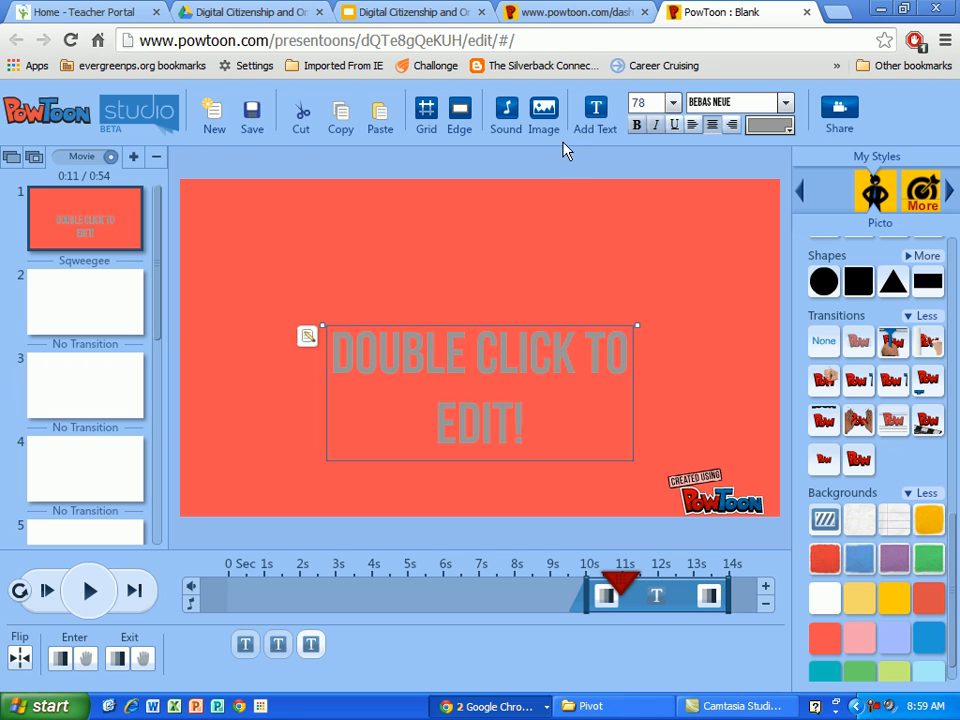
Replace the new text box's placeholder with "CREATED BY:" and "YOUR NAME" on two lines, and apply the text.
left_click(308, 338)
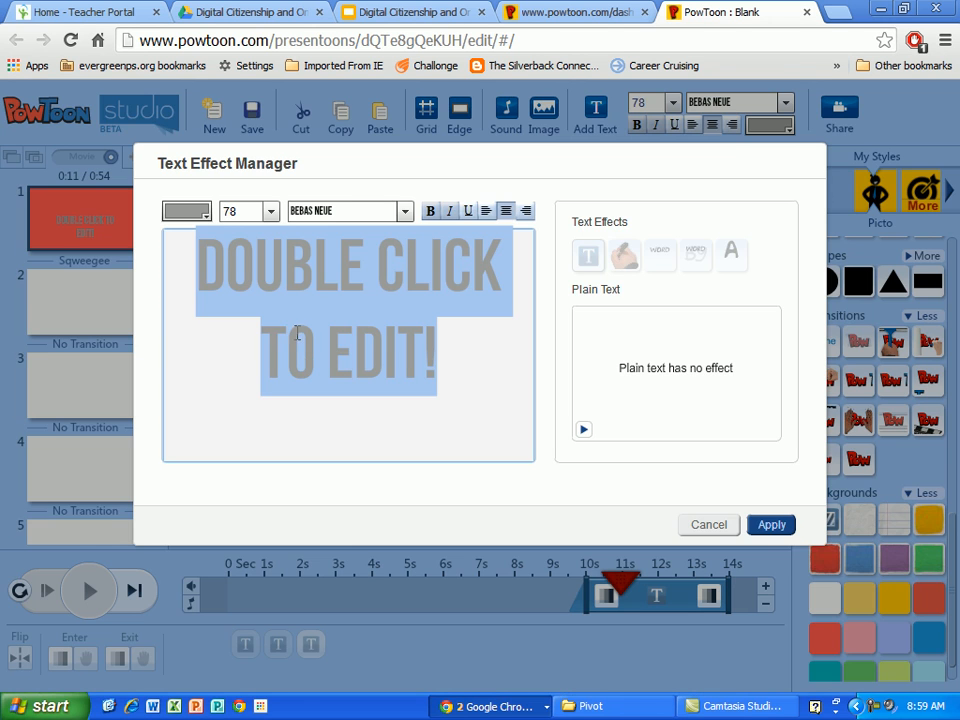
type("C")
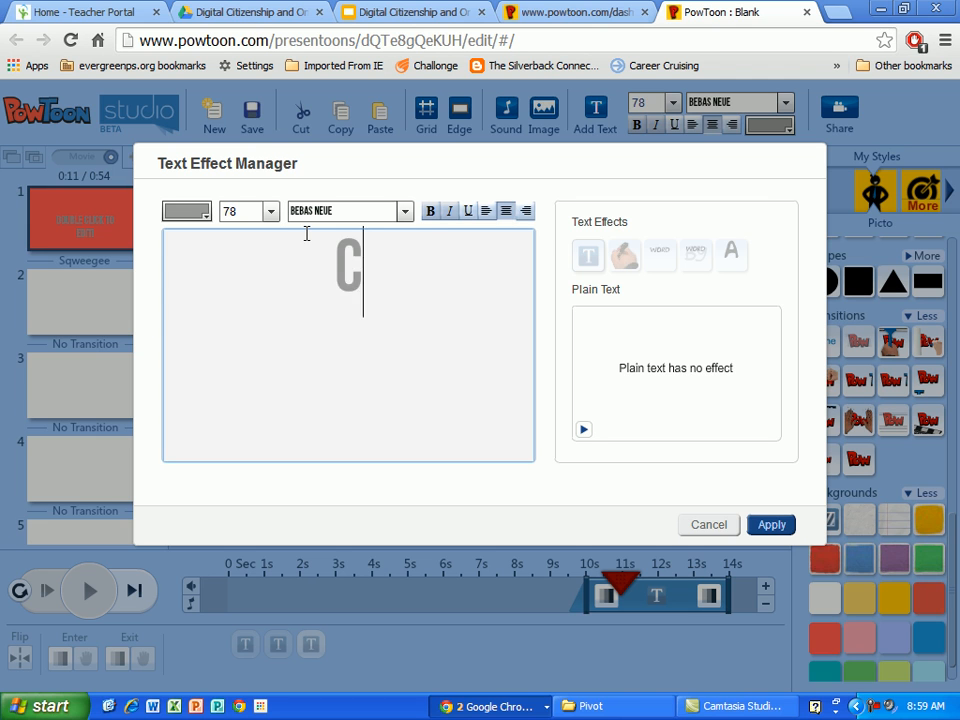
type("REATED BY:")
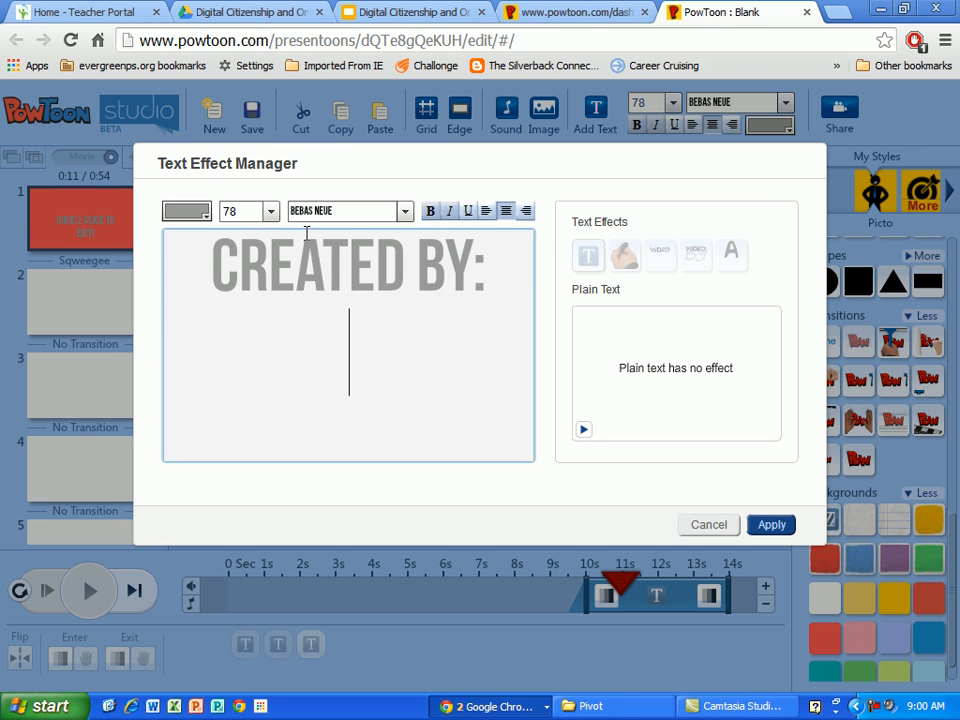
key("Return")
type("YOUR NAME")
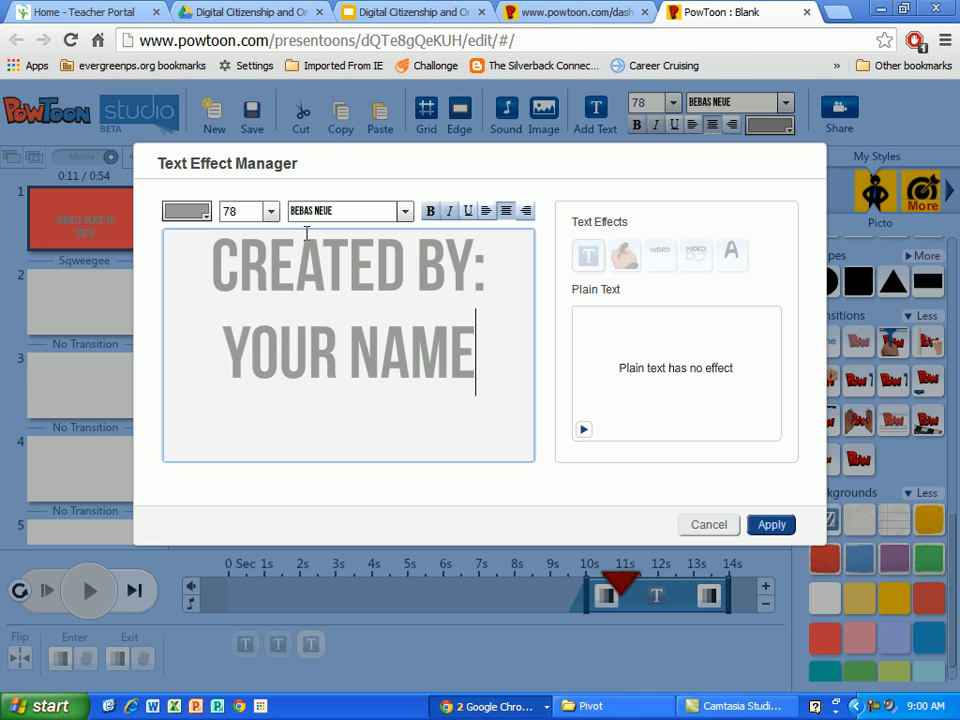
left_click(762, 525)
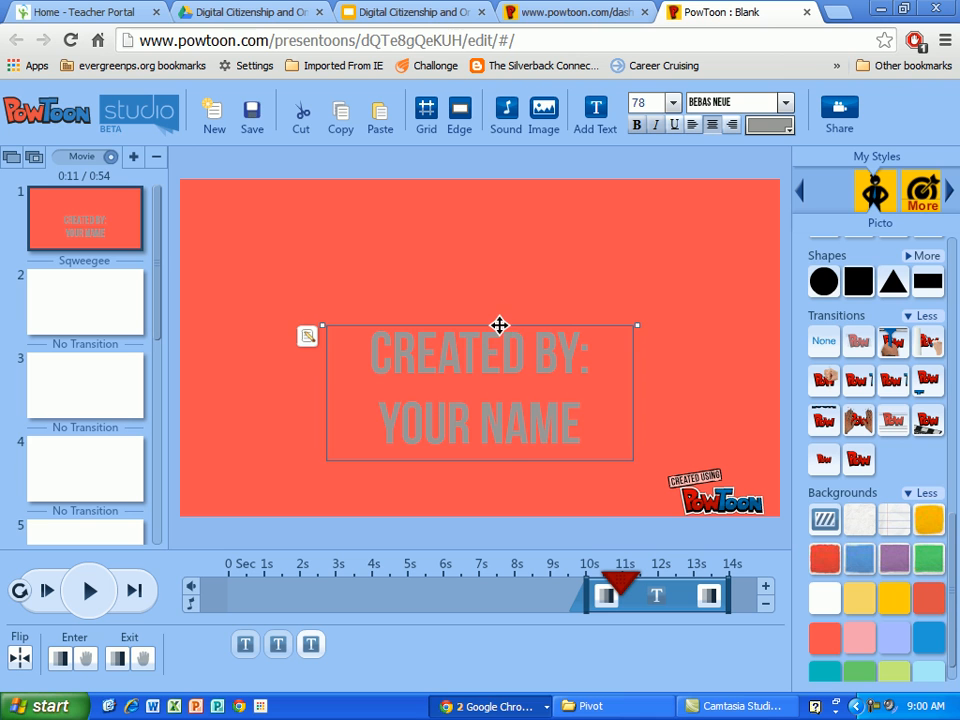
Move the "CREATED BY: YOUR NAME" text up to the slide's middle and start it at about 10.5 seconds.
left_click_drag(499, 325, 499, 294)
left_click_drag(628, 590, 730, 583)
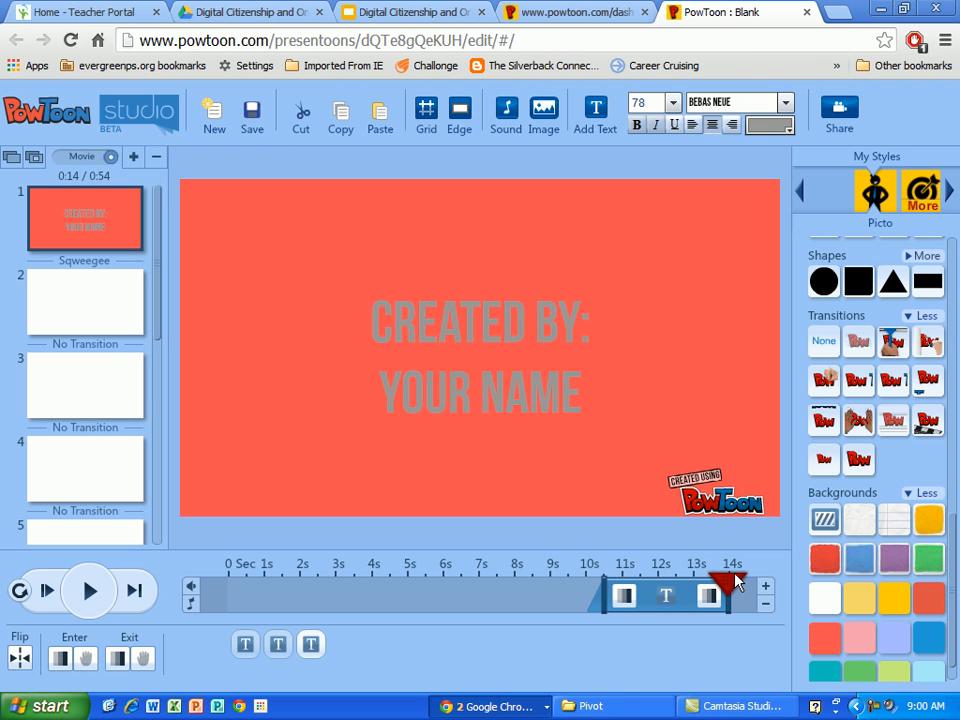
left_click(640, 604)
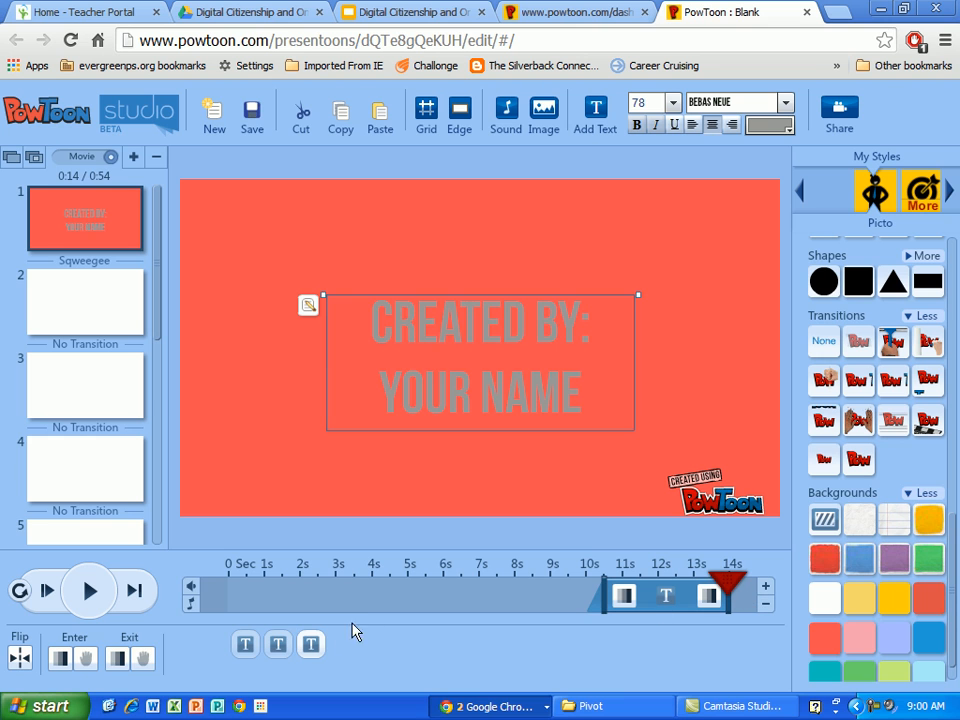
Set the exit effect of the "CREATED BY: YOUR NAME" text to Down.
left_click(120, 659)
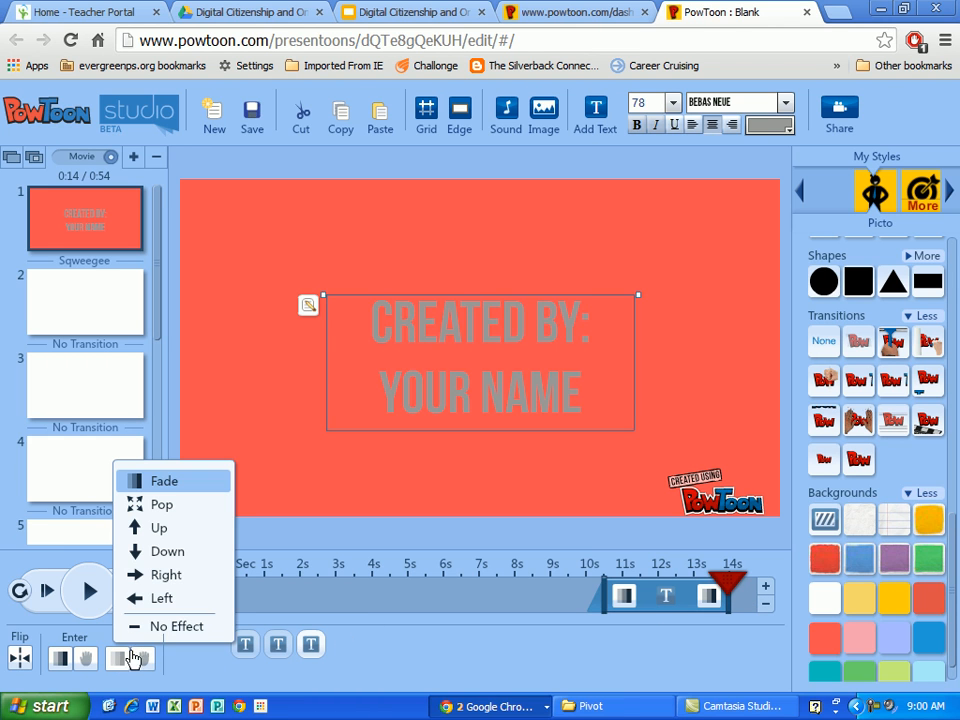
left_click(170, 552)
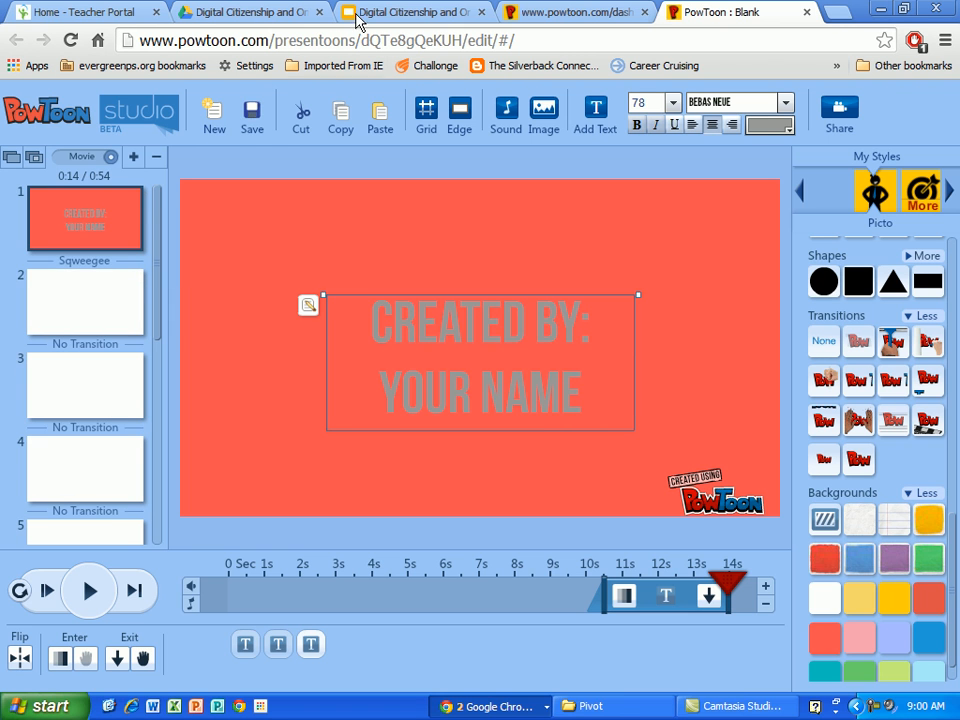
Switch to the Digital Citizenship and Online Safety Google Slides deck, present slide 3 and open its teachthought.com digital citizenship link.
left_click(392, 12)
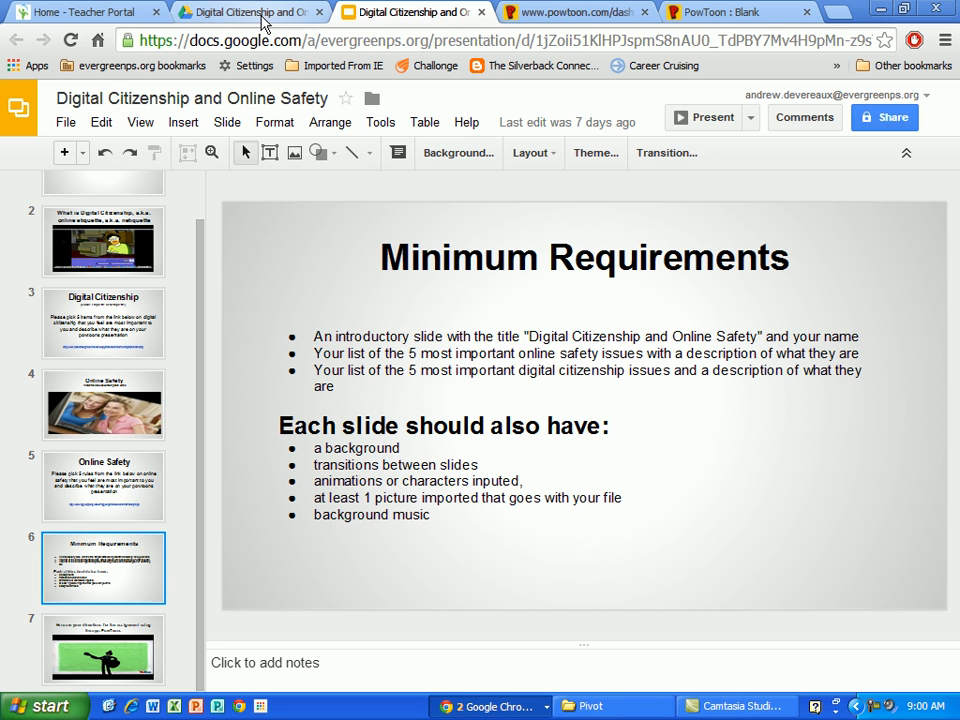
left_click(100, 340)
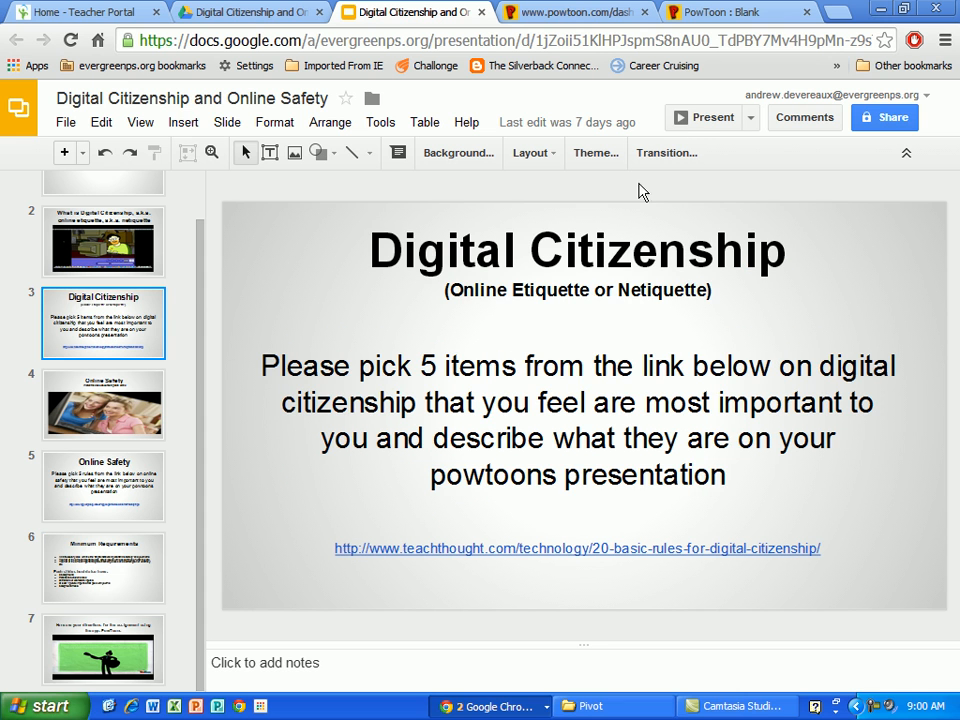
left_click(704, 125)
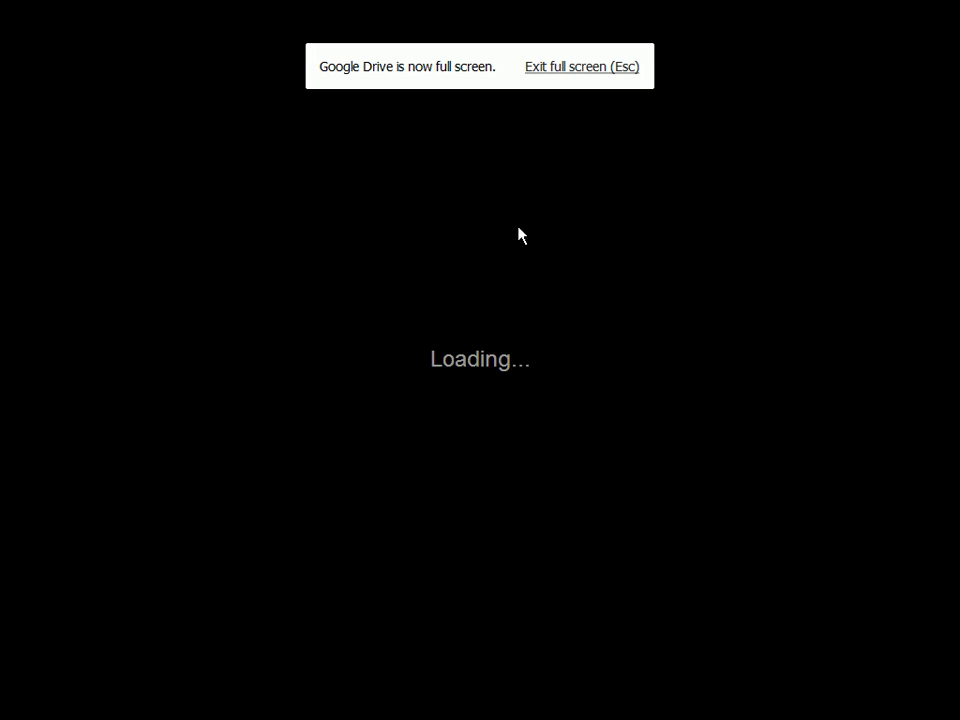
left_click(467, 558)
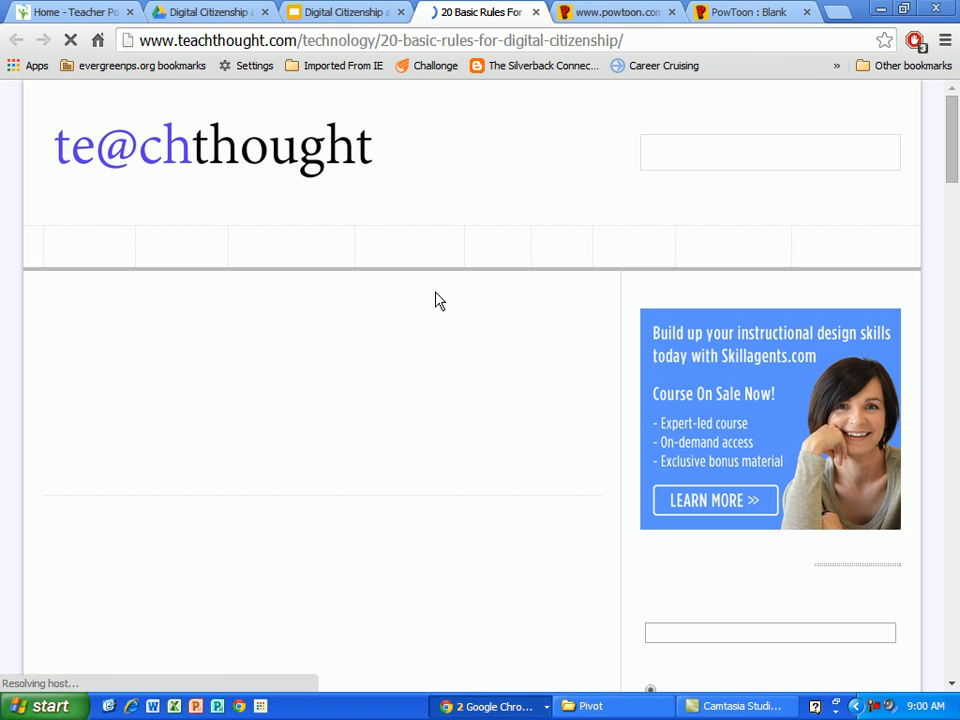
Look through the dos and don'ts in the "20 Basic Rules For Digital Citizenship" infographic.
scroll(364, 413, "down", 5)
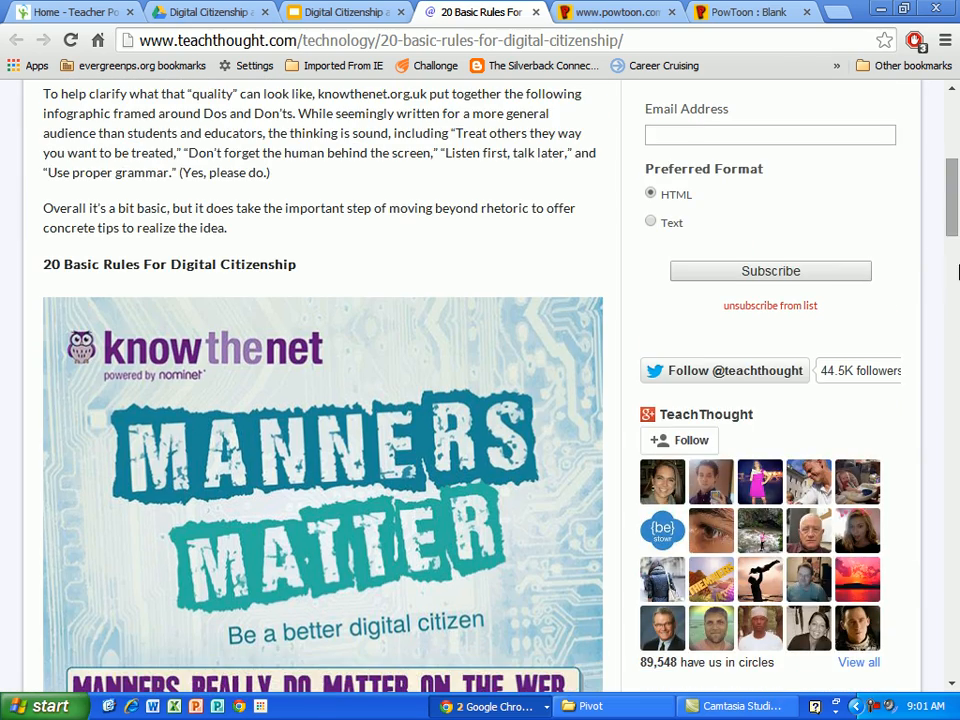
left_click_drag(953, 213, 958, 374)
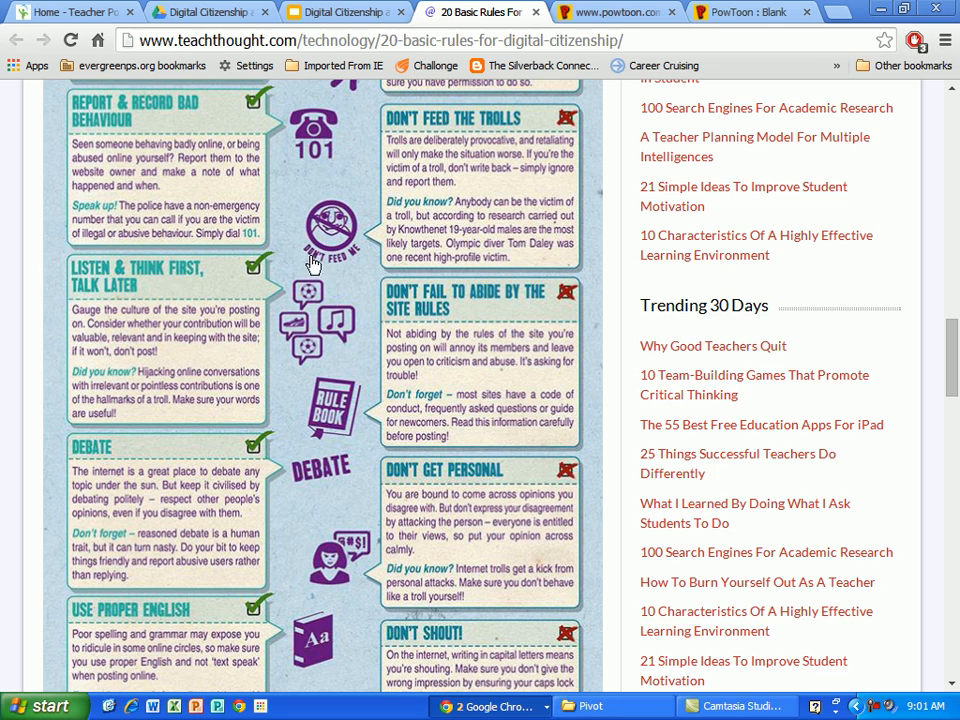
scroll(447, 364, "down", 2)
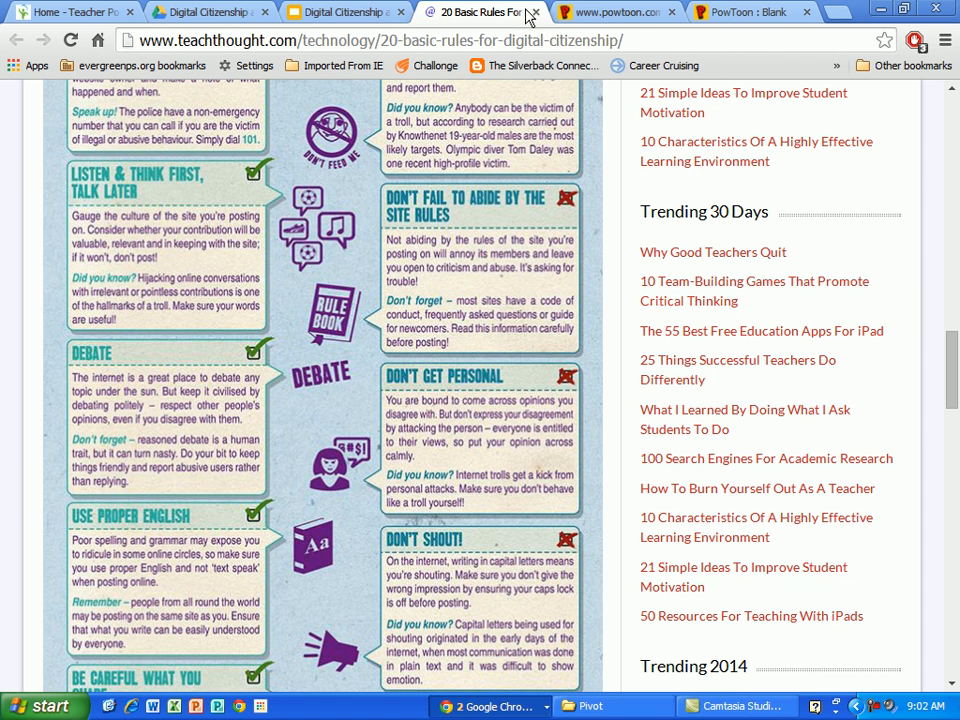
Switch back to PowToon and apply the single-character layout with a thought bubble to slide 2.
left_click(727, 19)
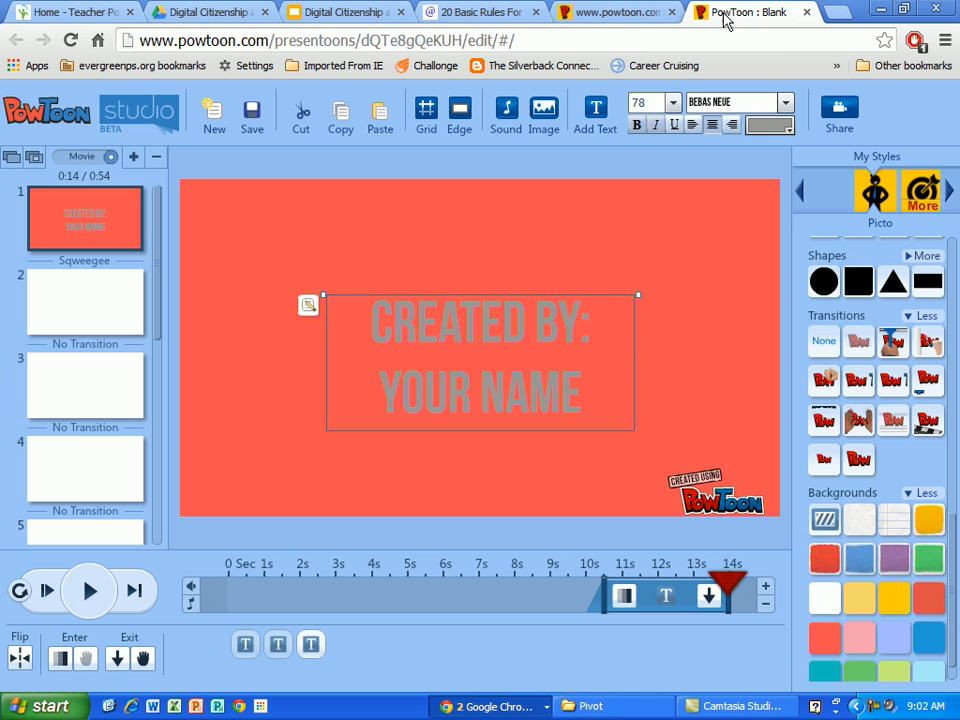
left_click(72, 307)
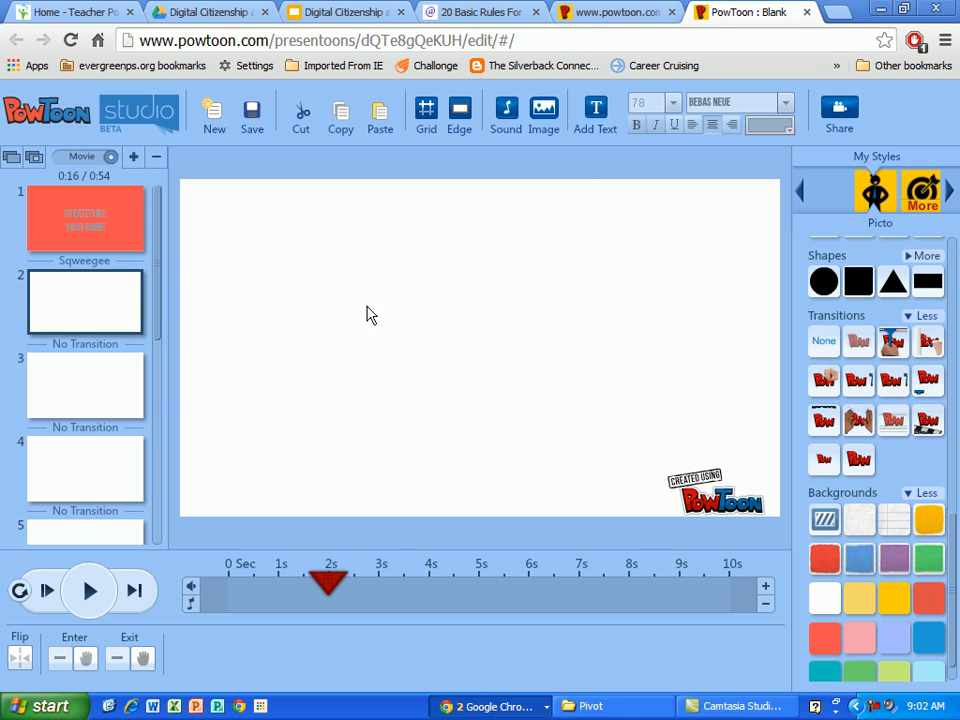
left_click(134, 308)
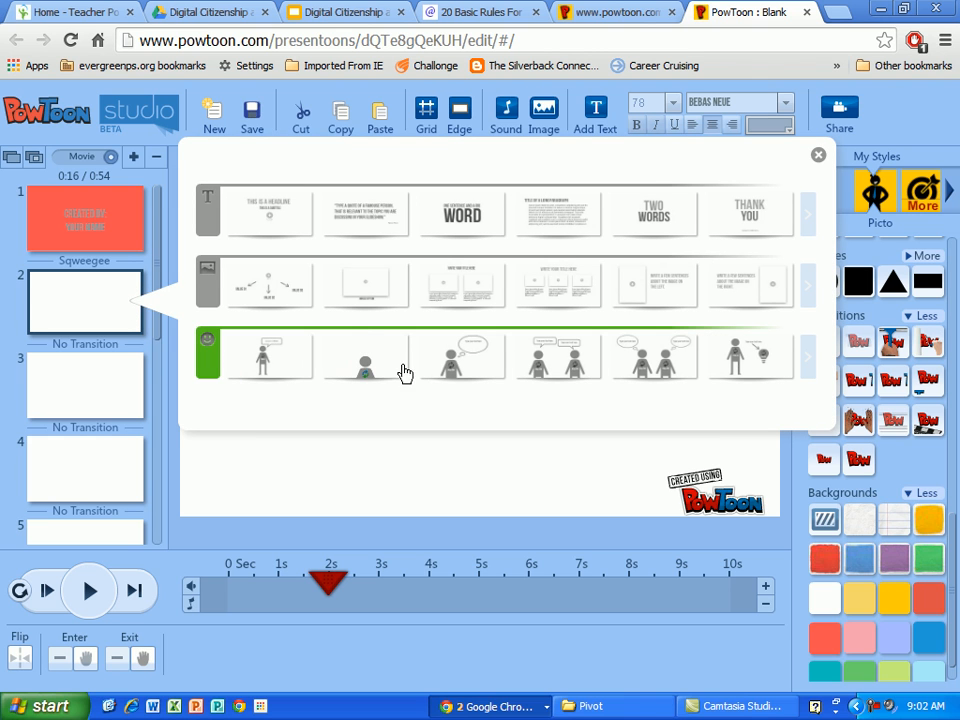
left_click(458, 370)
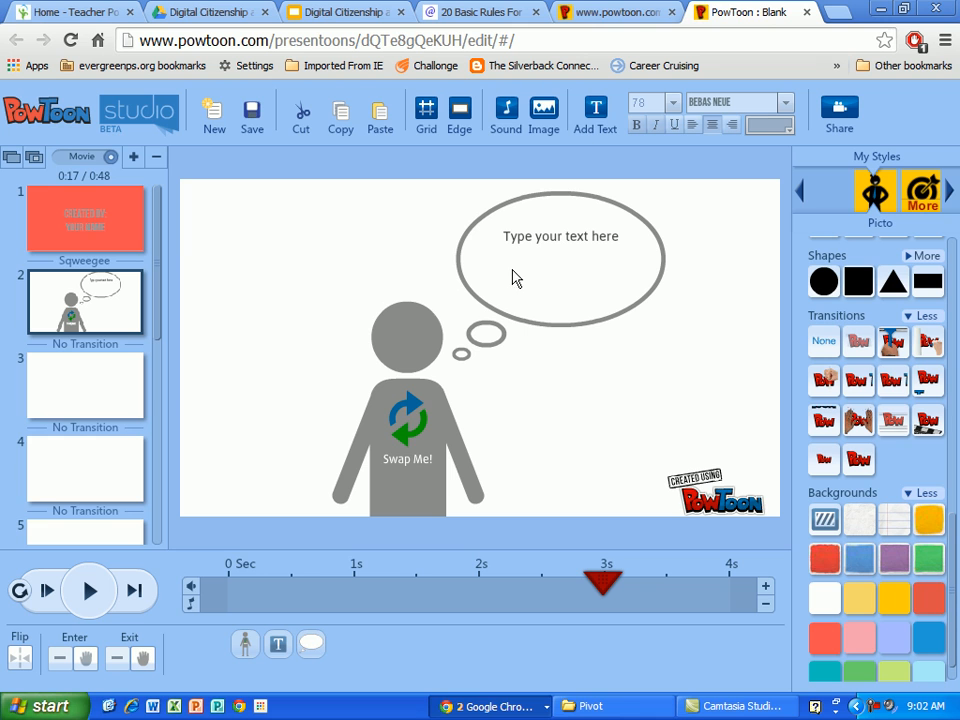